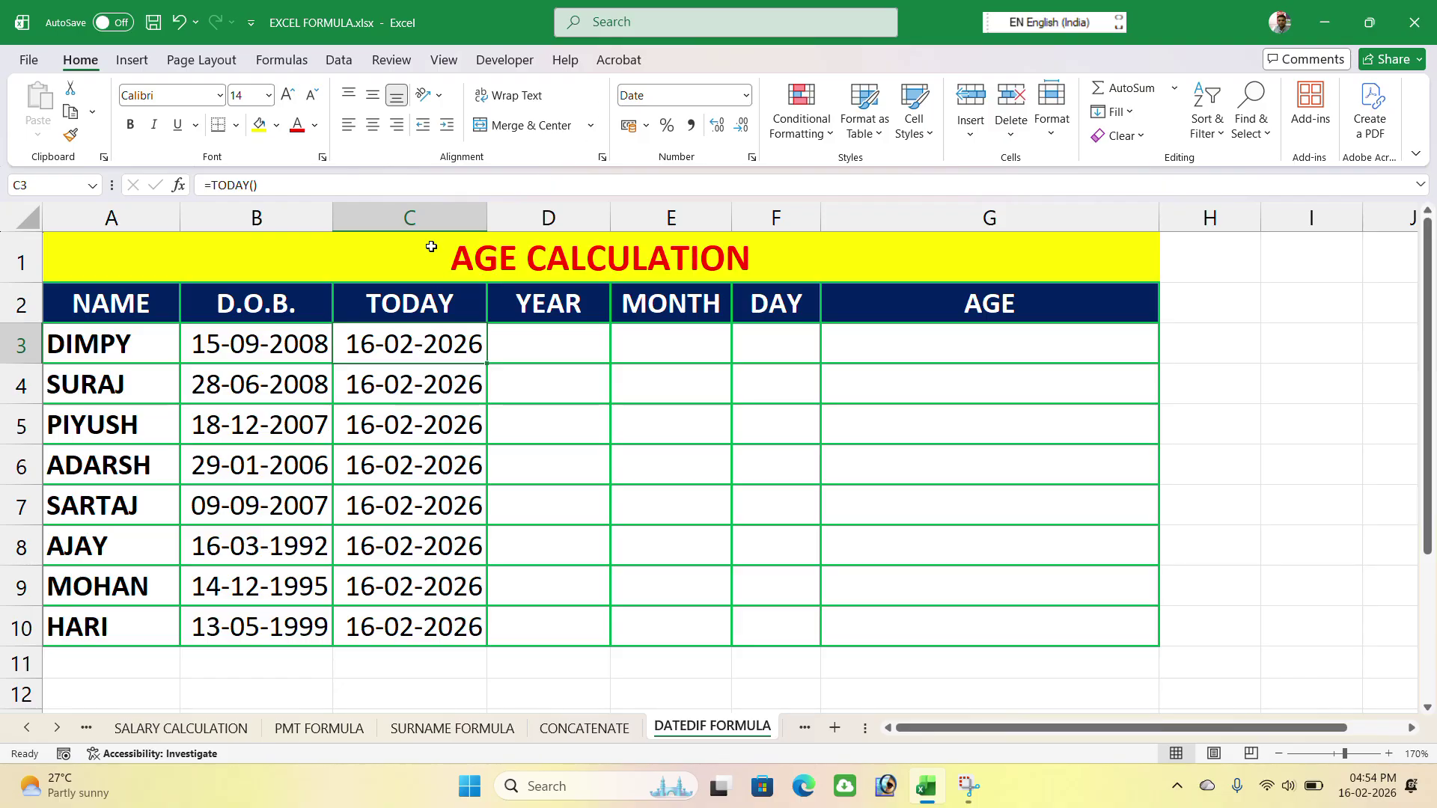
- Enter the formula =DATEDIF(B3,C3,"y") in cell D3 to calculate the completed years of age
left_click(264, 184)
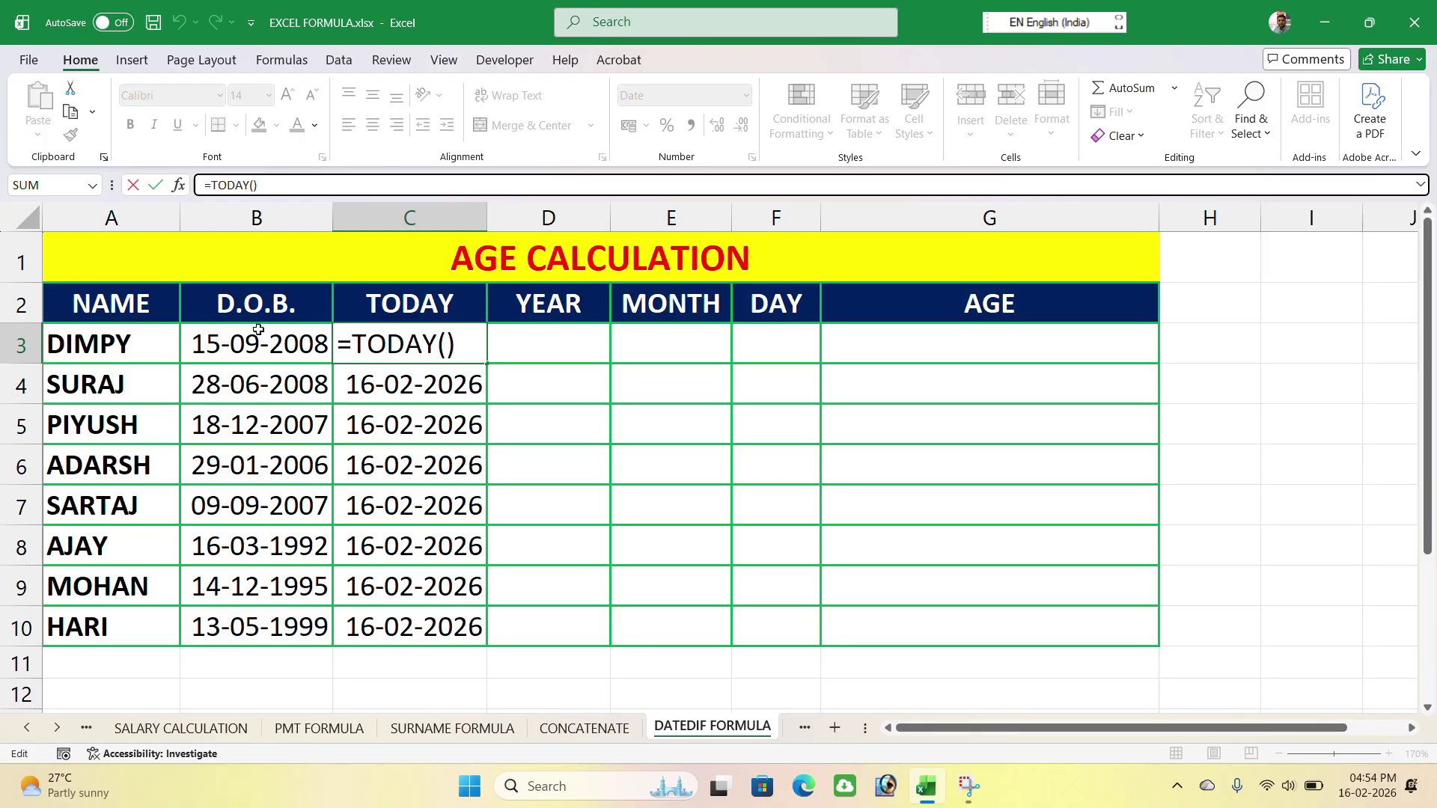
left_click(471, 348)
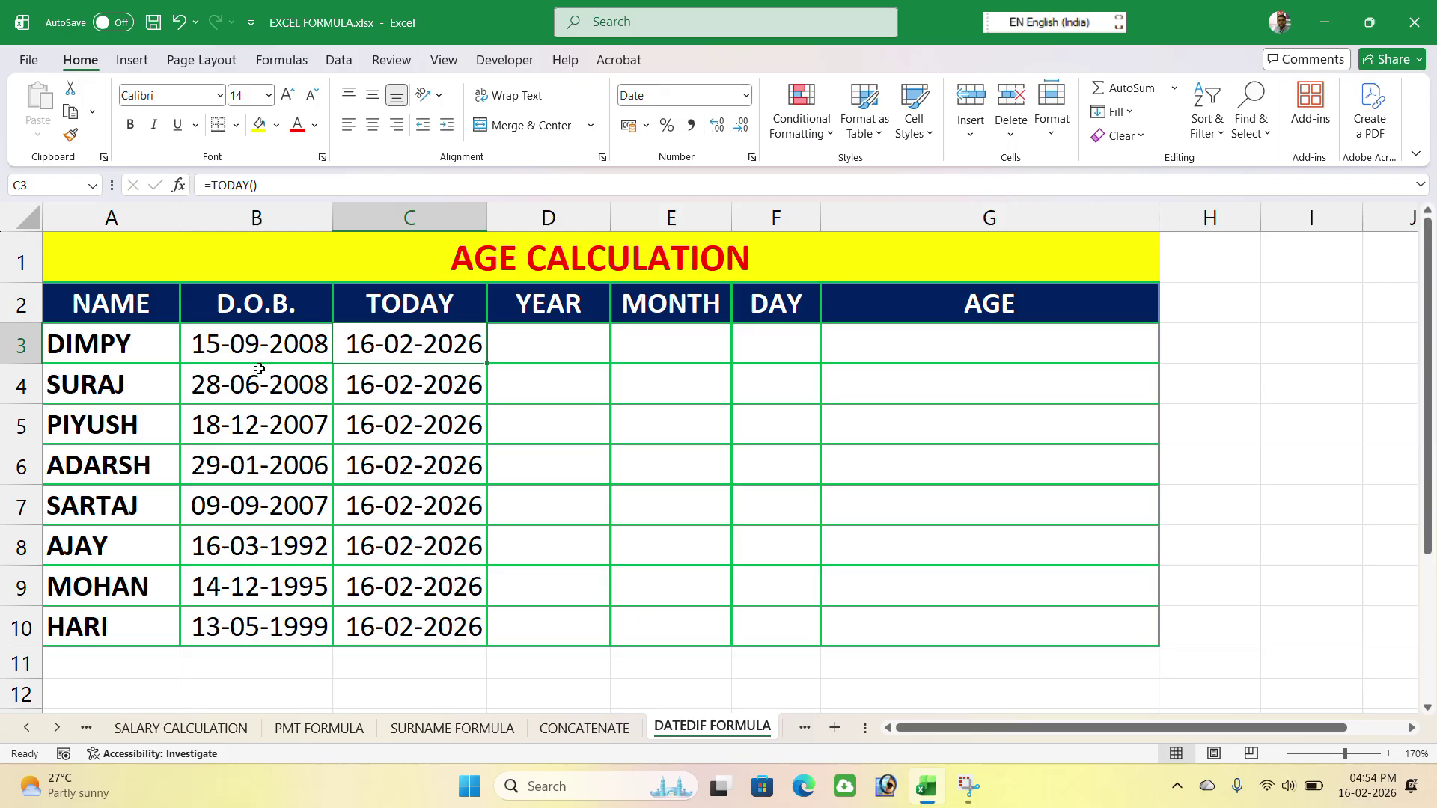
left_click(541, 338)
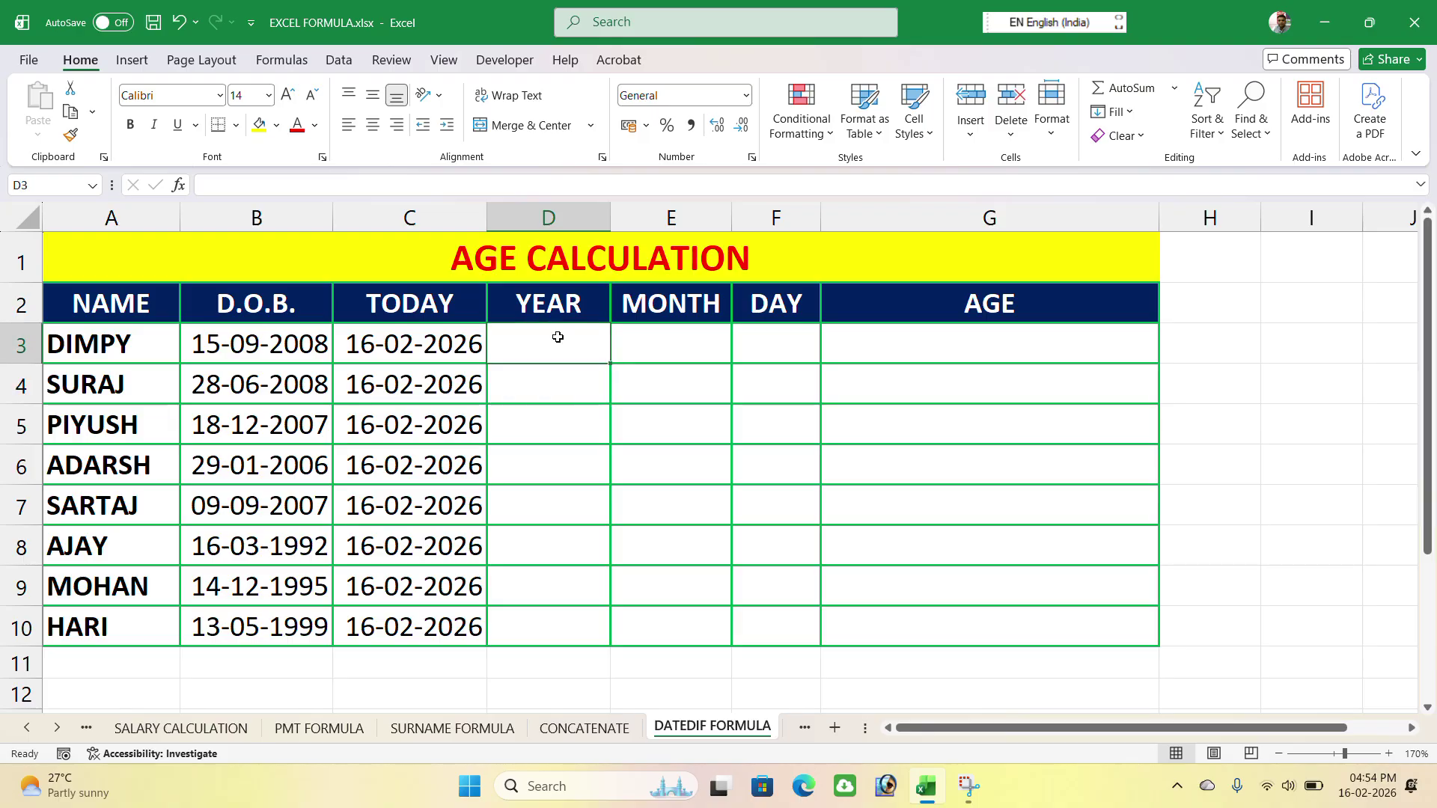
type("=da")
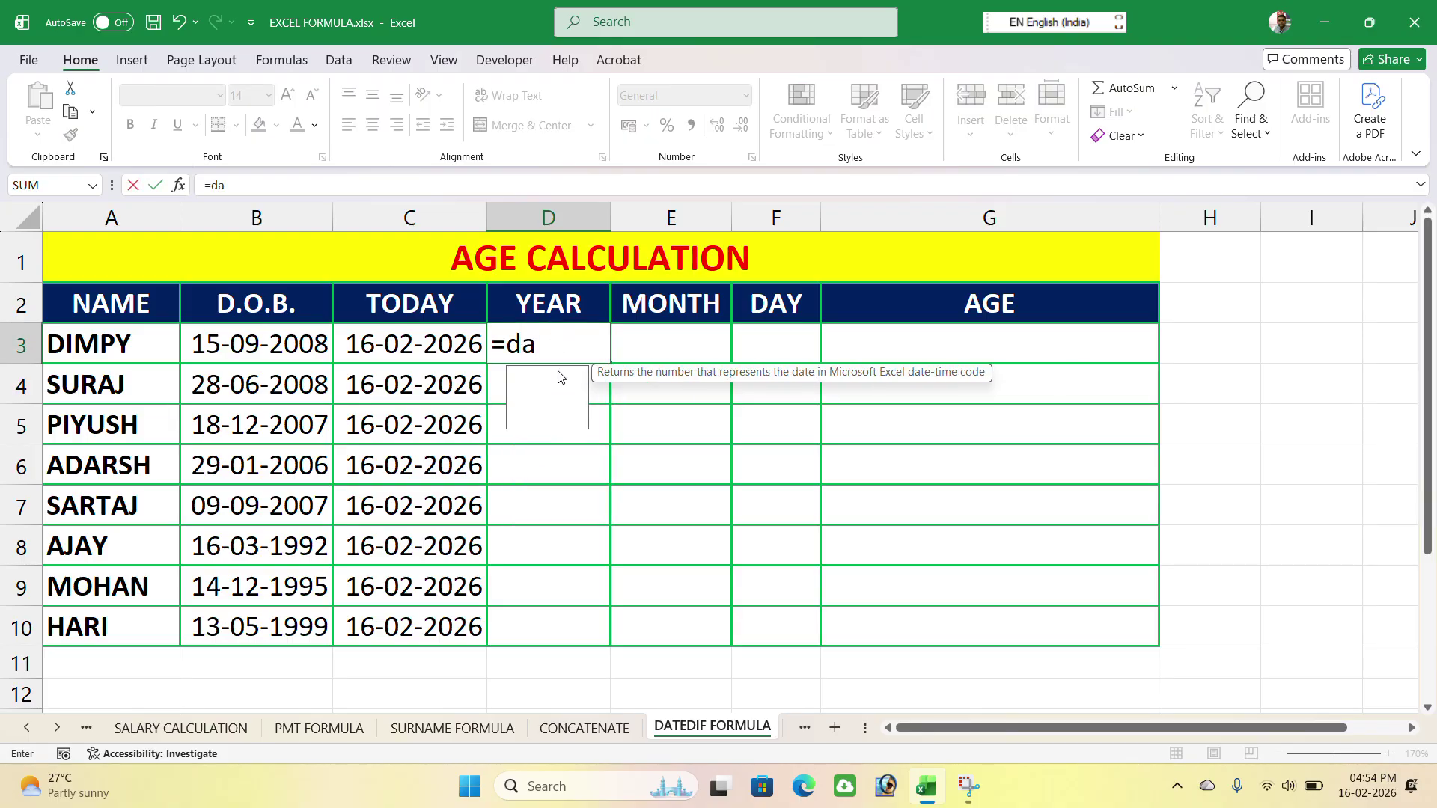
type("tedi")
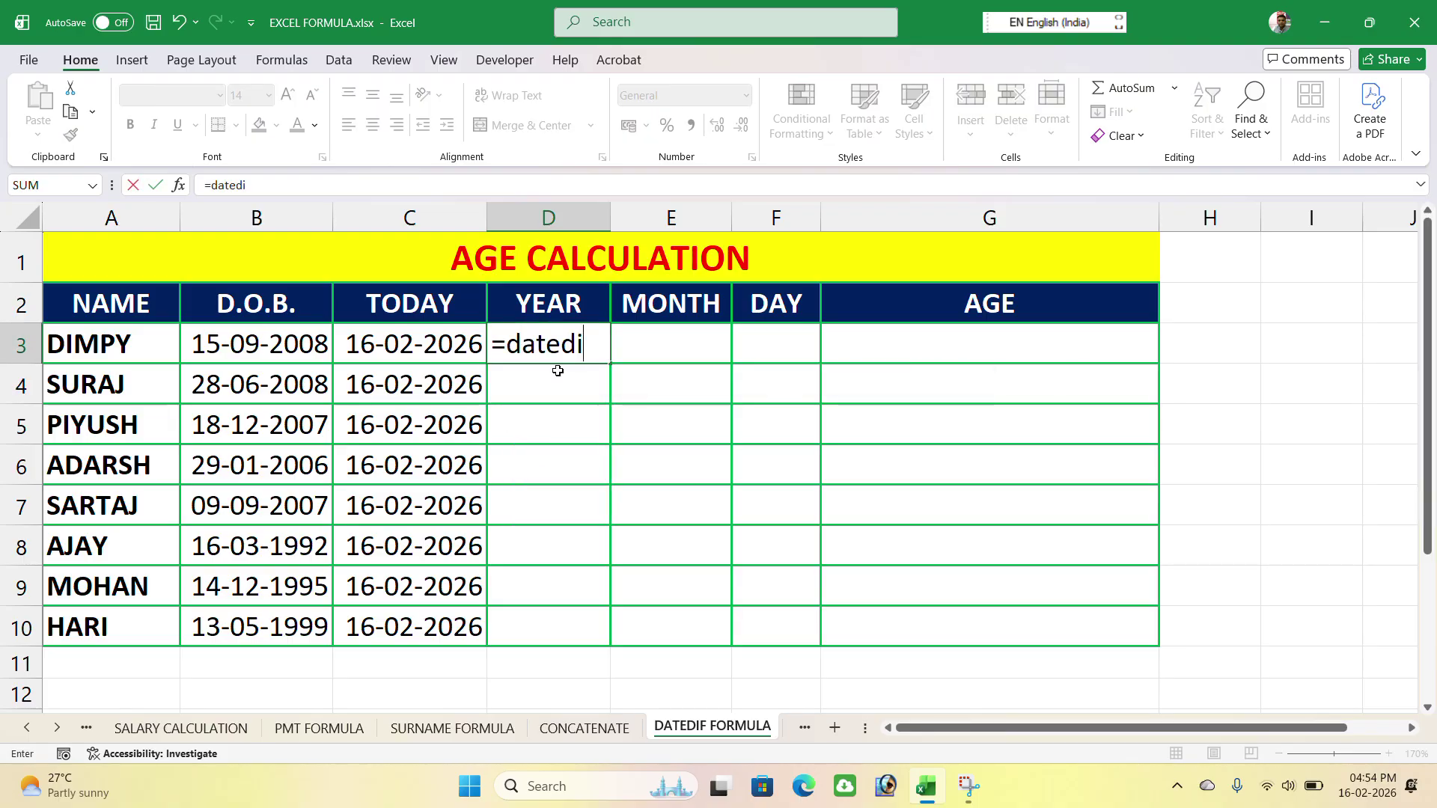
type("f(")
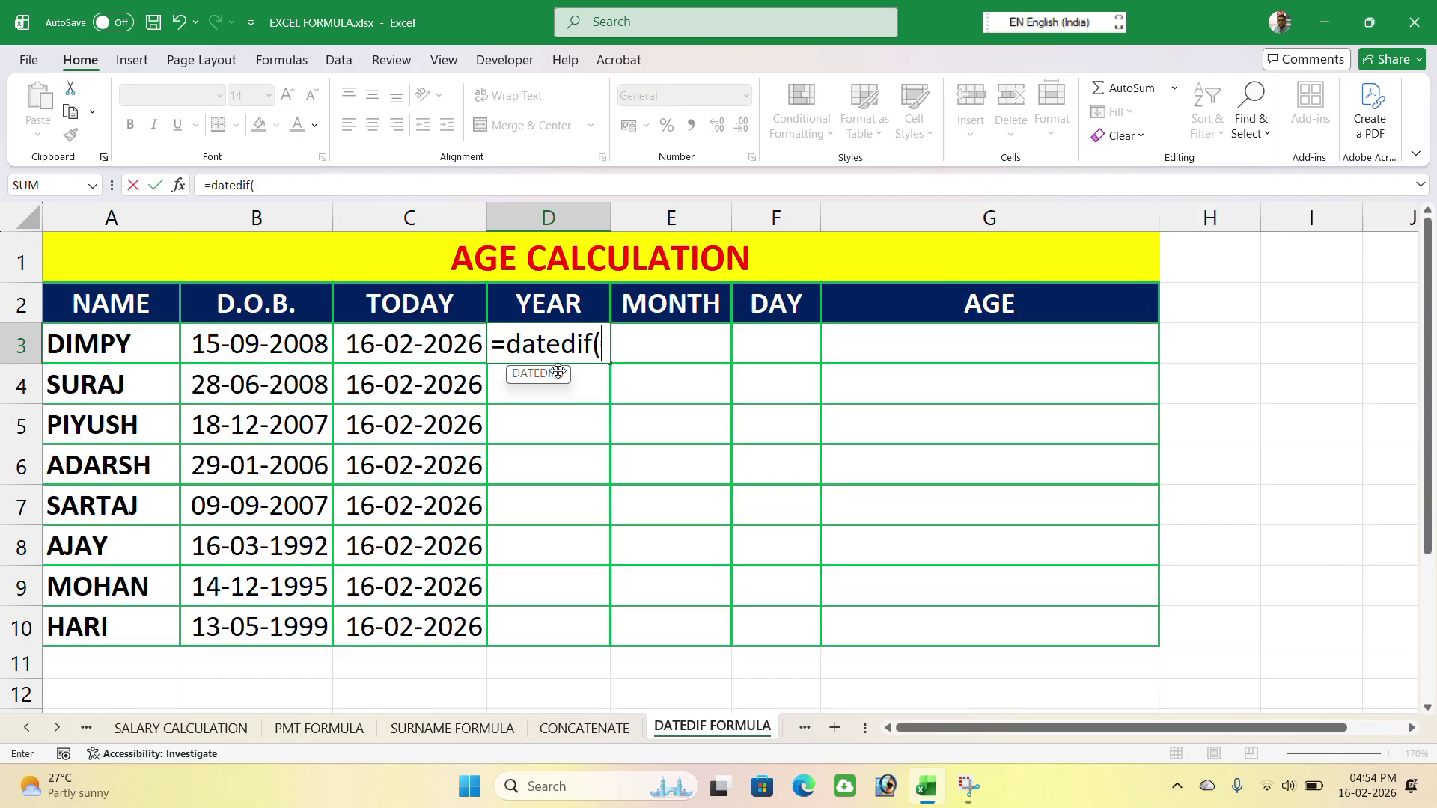
left_click(264, 353)
type(",")
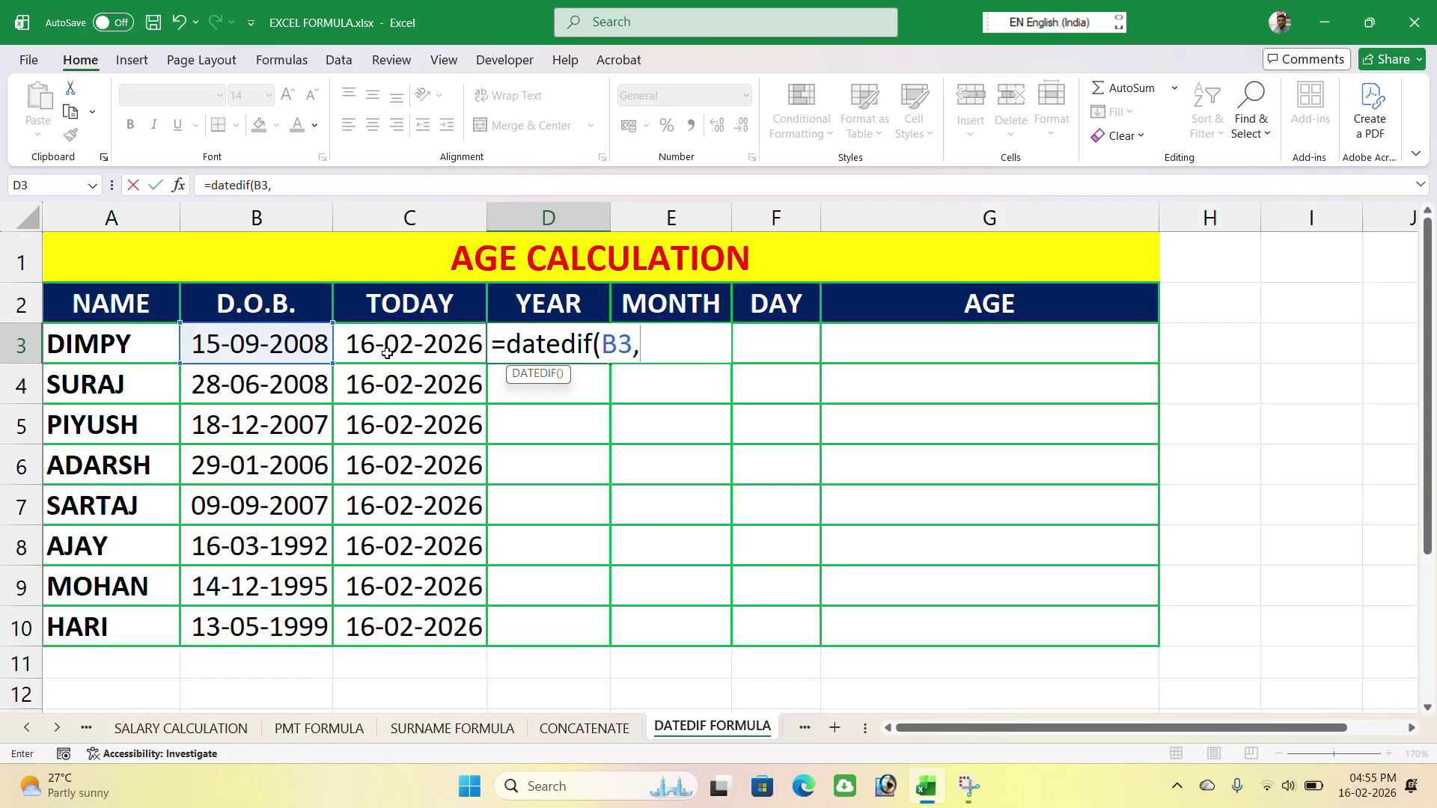
left_click(450, 343)
type(",")
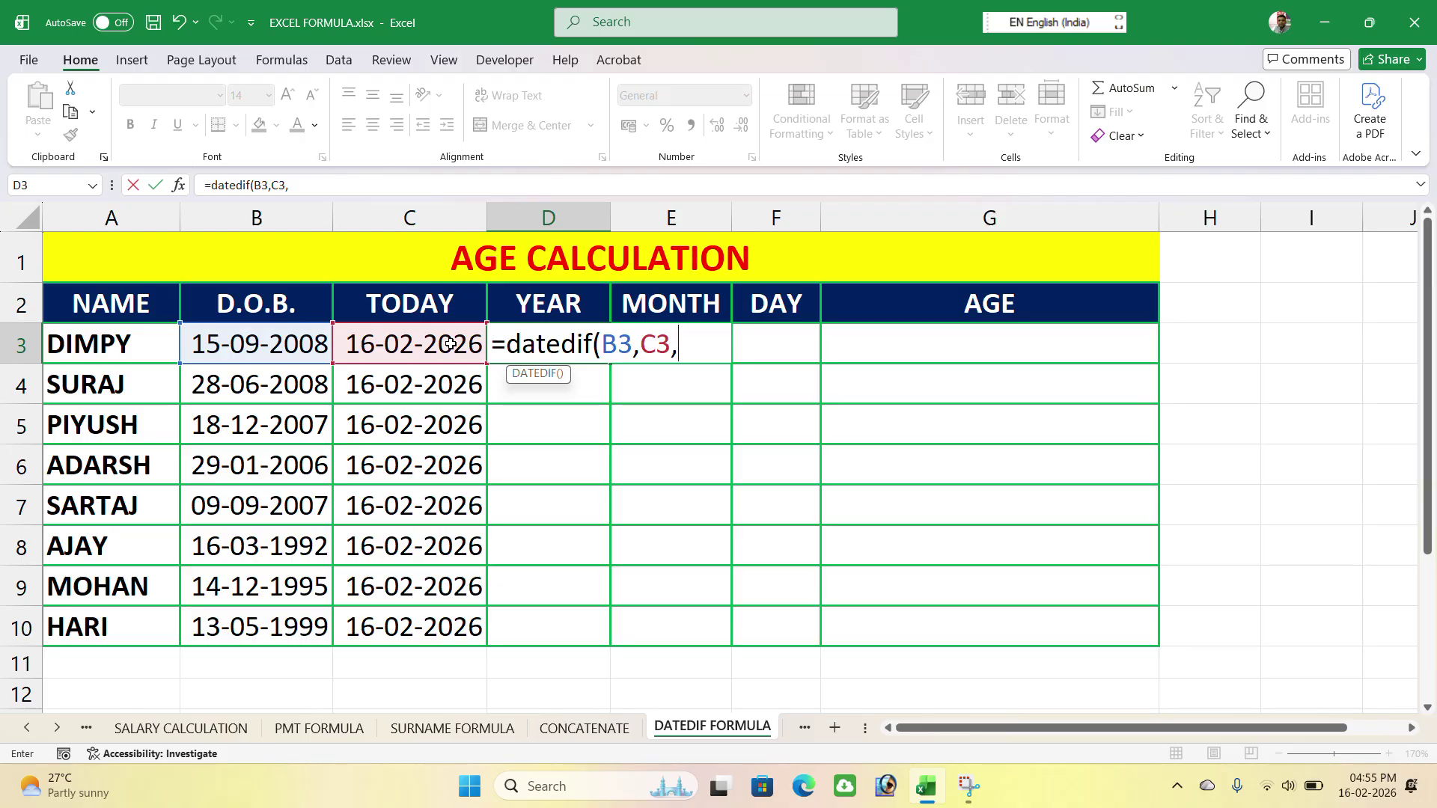
type("\"y\")")
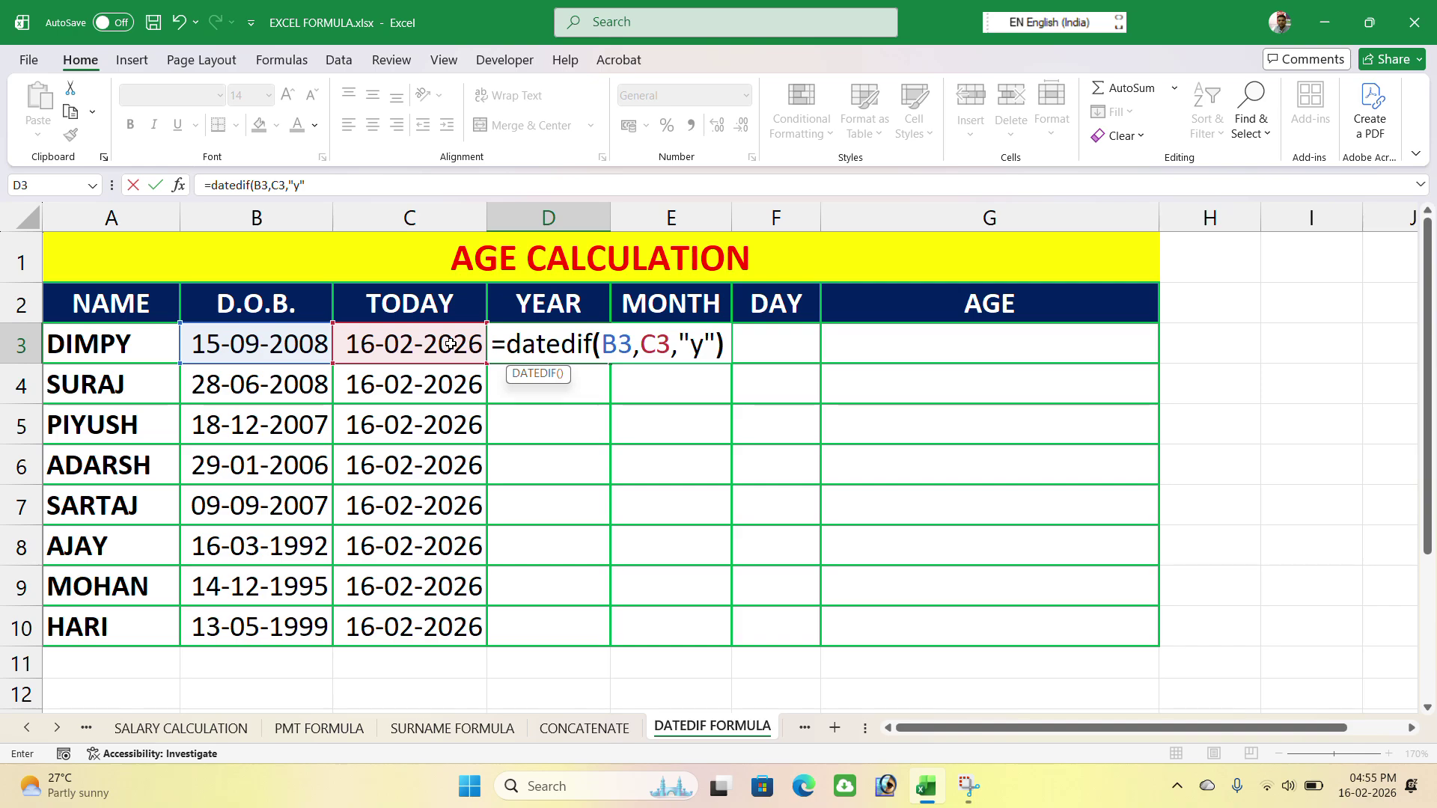
key("Return")
- Copy the year formula from D3 down through D10
left_click(529, 344)
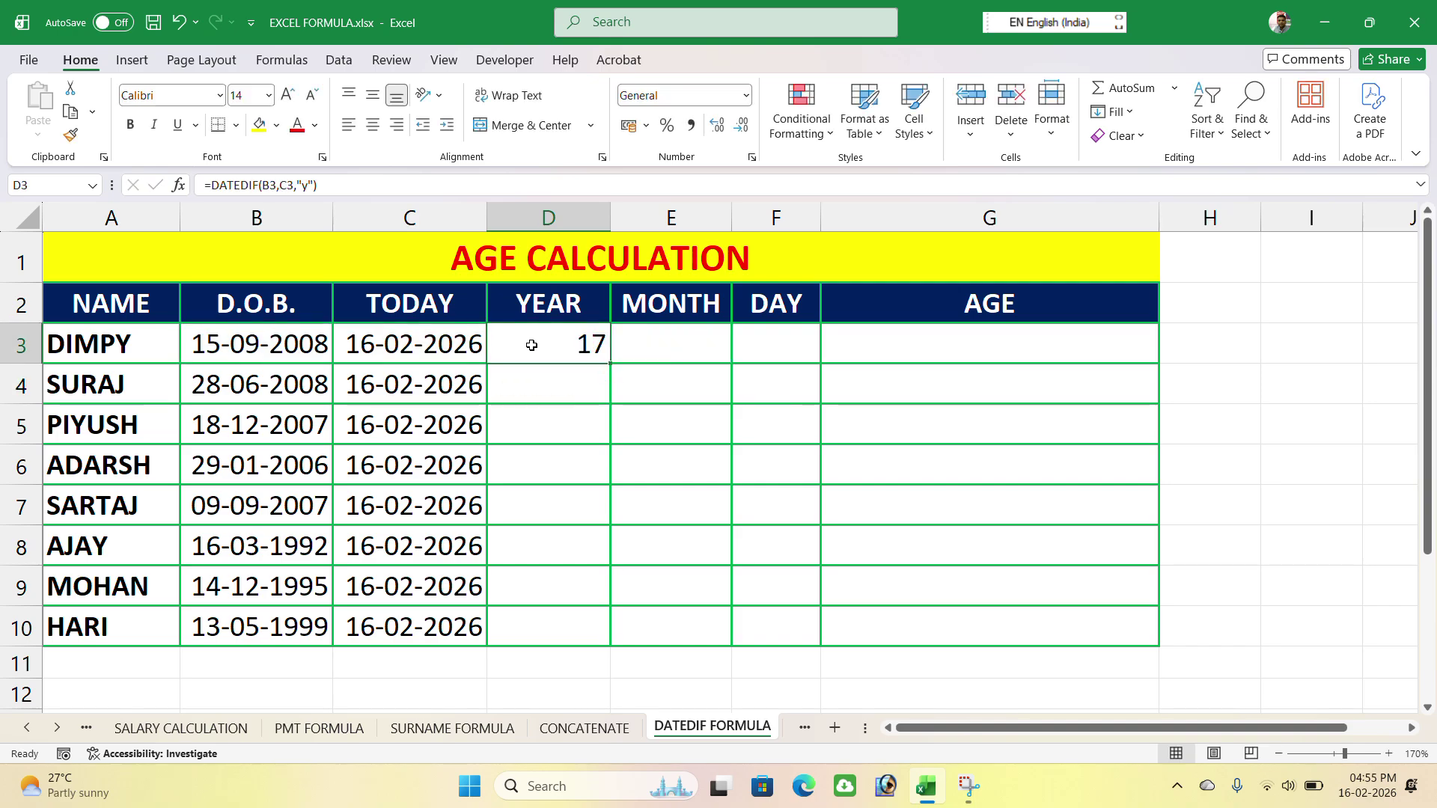
left_click_drag(613, 360, 601, 645)
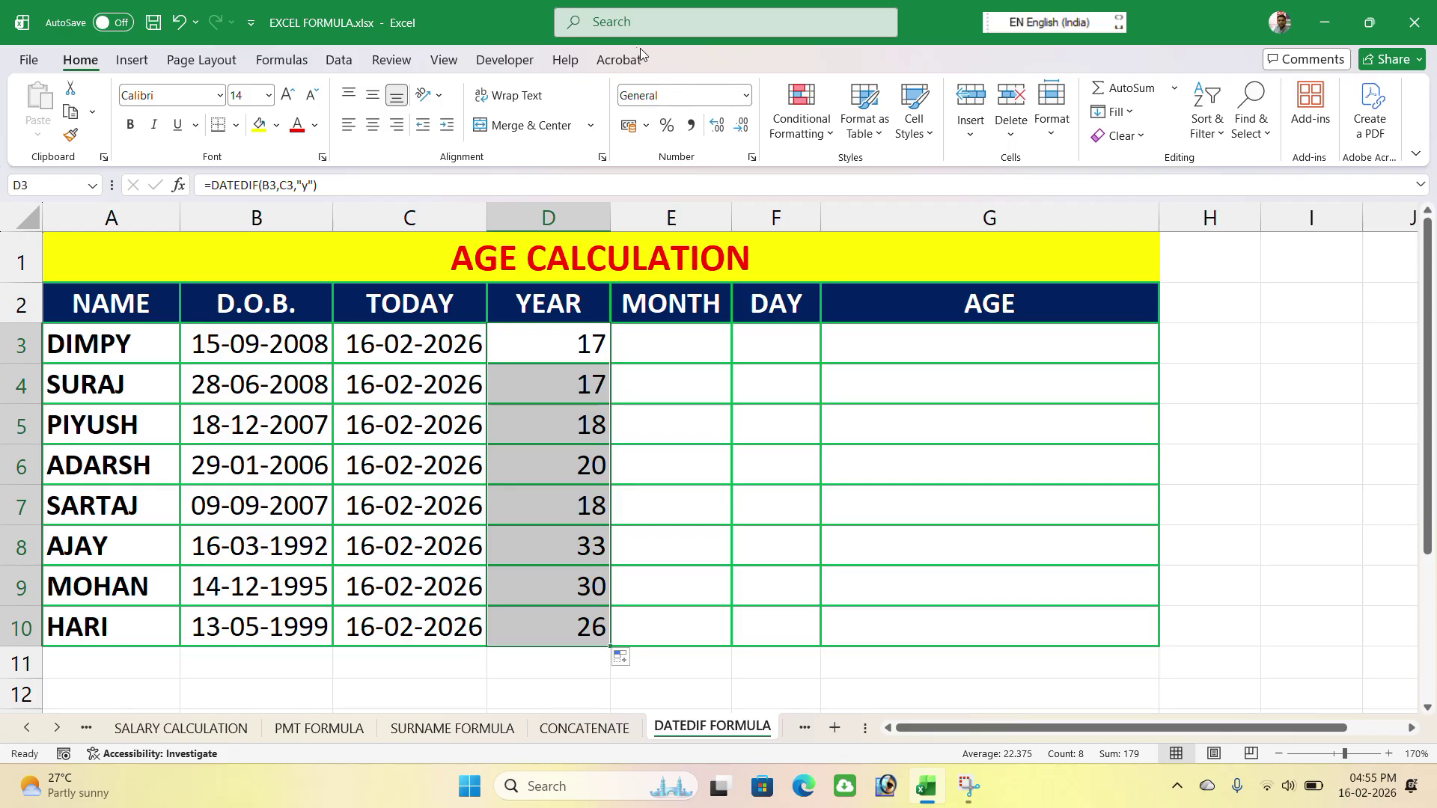
left_click(615, 33)
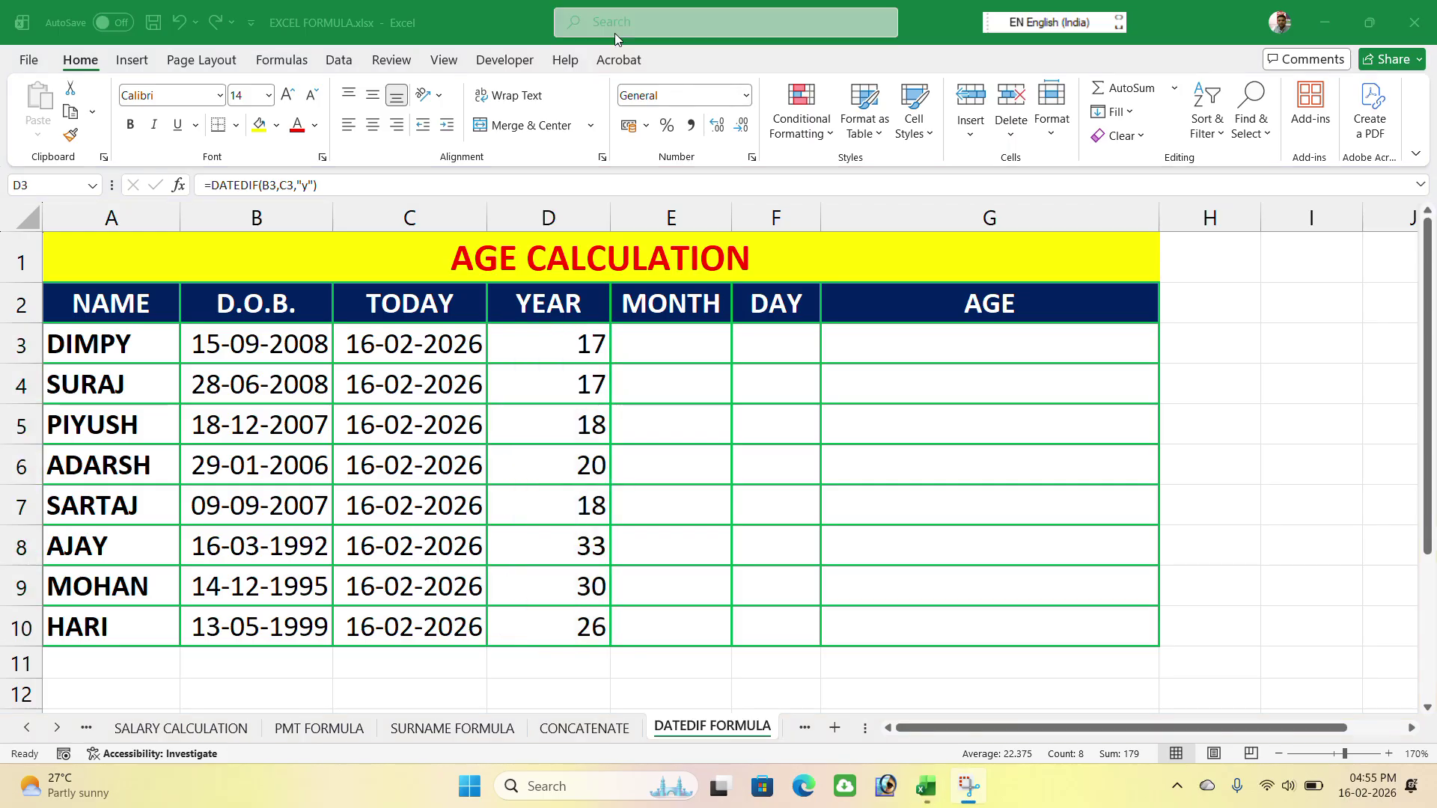
key("Escape")
- Enter the formula =DATEDIF(B3,C3,"m") in cell E3 under the MONTH heading
left_click(664, 349)
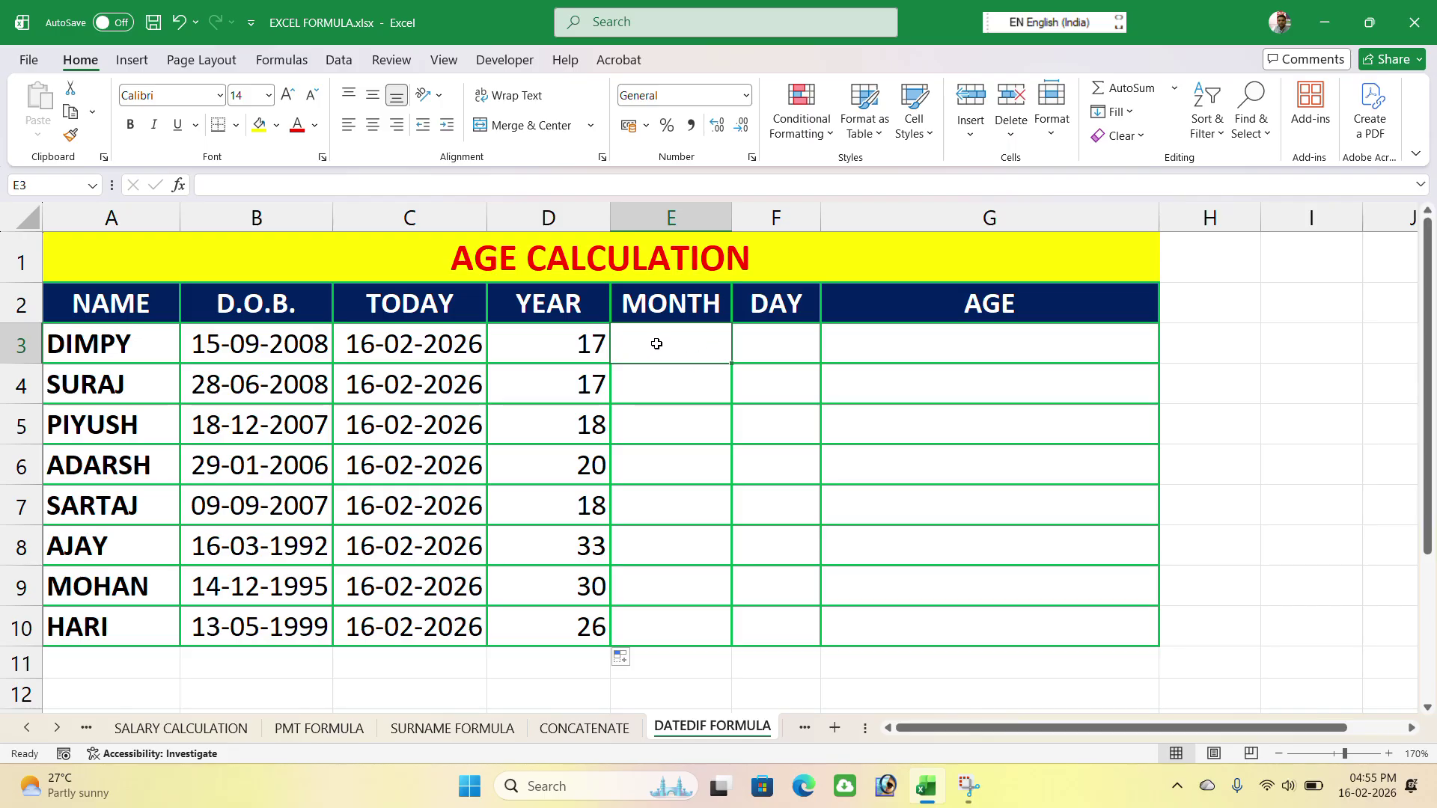
type("=")
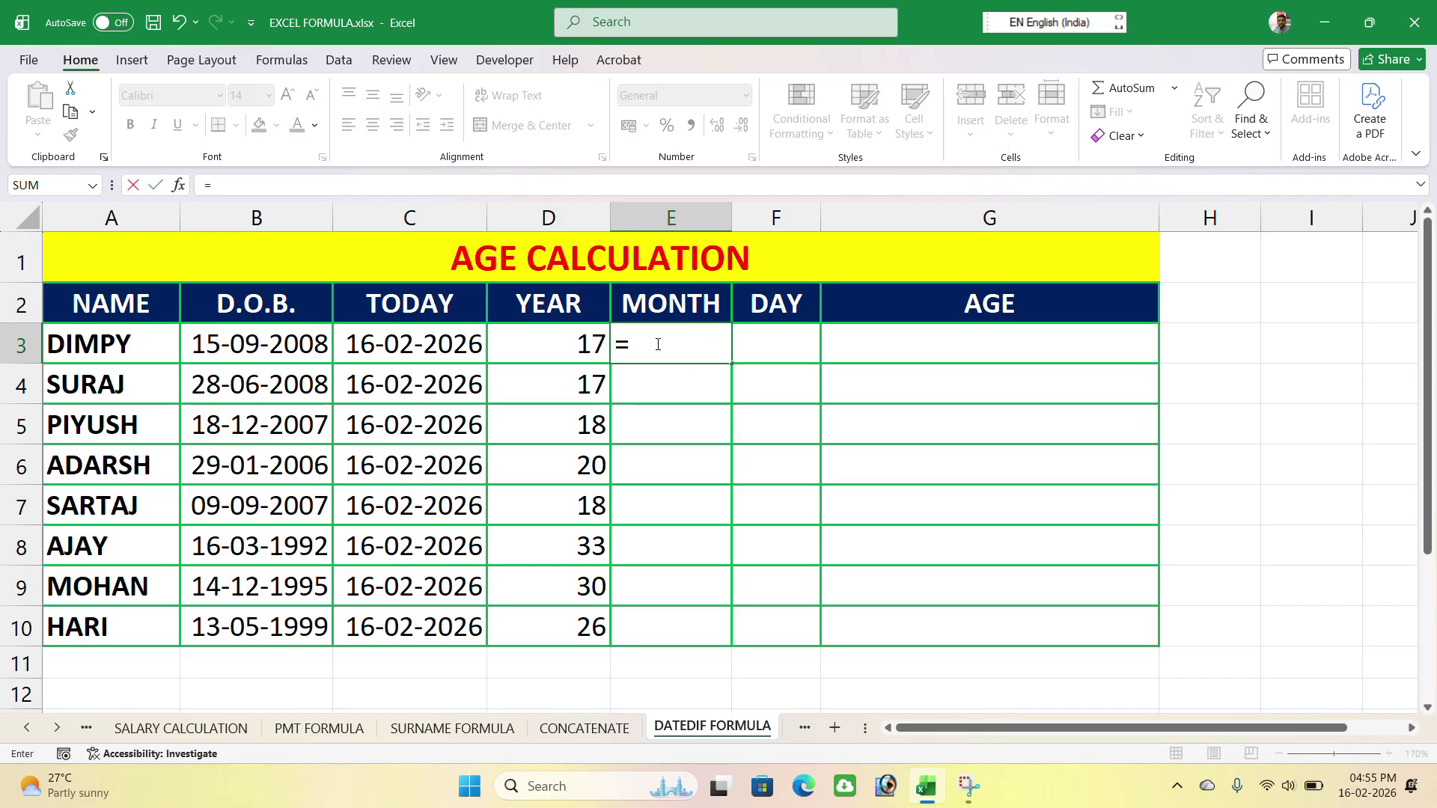
type("date")
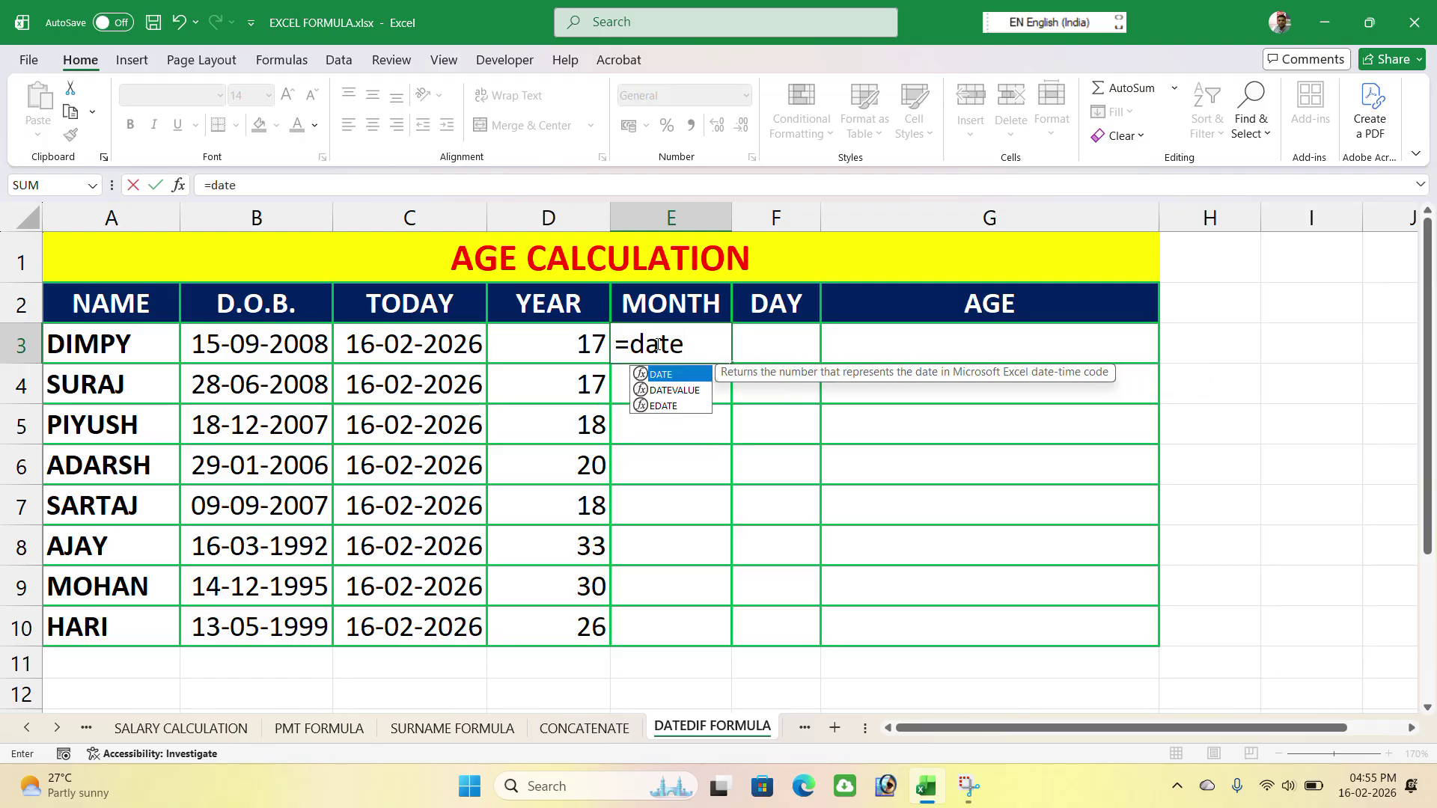
type("dif(")
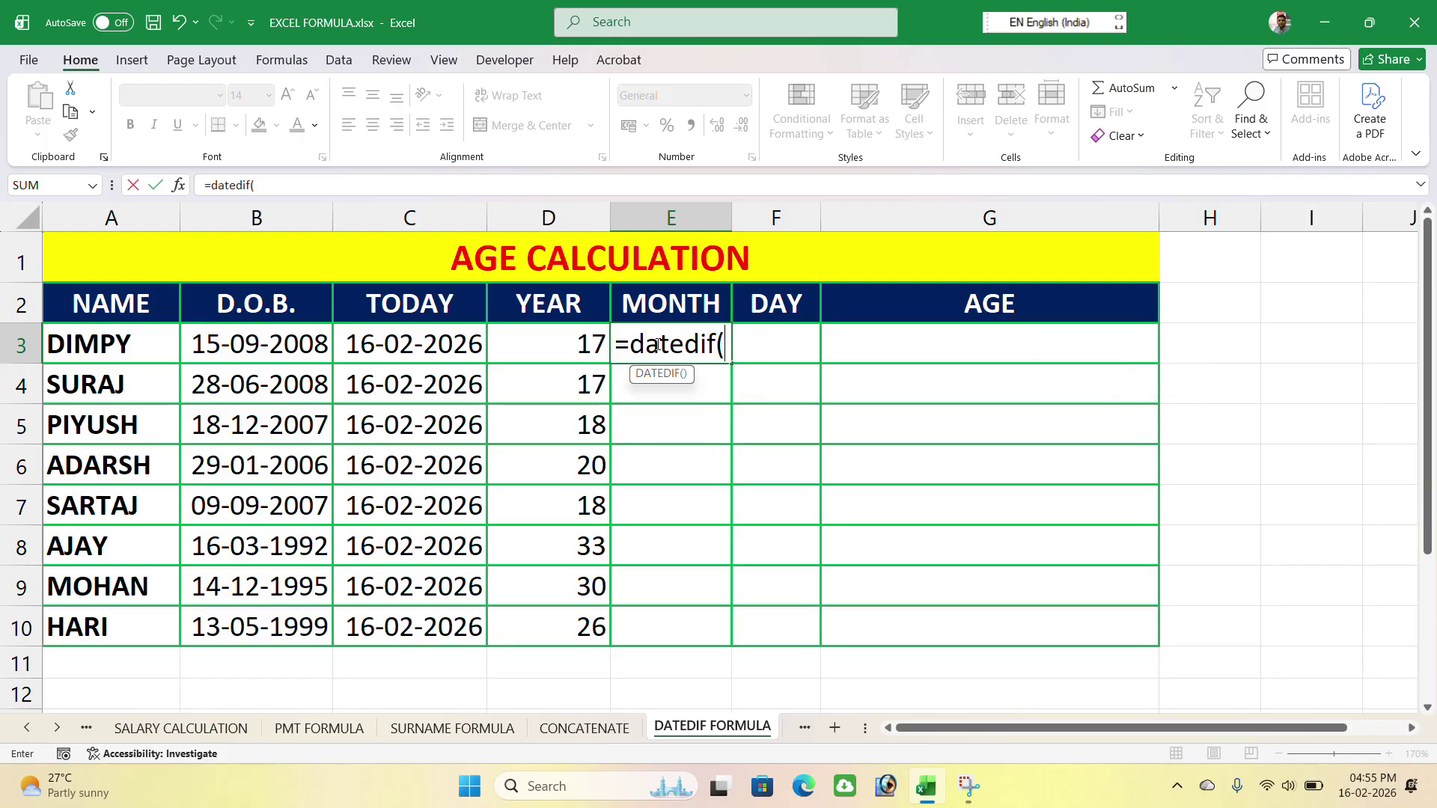
left_click(299, 344)
type(",")
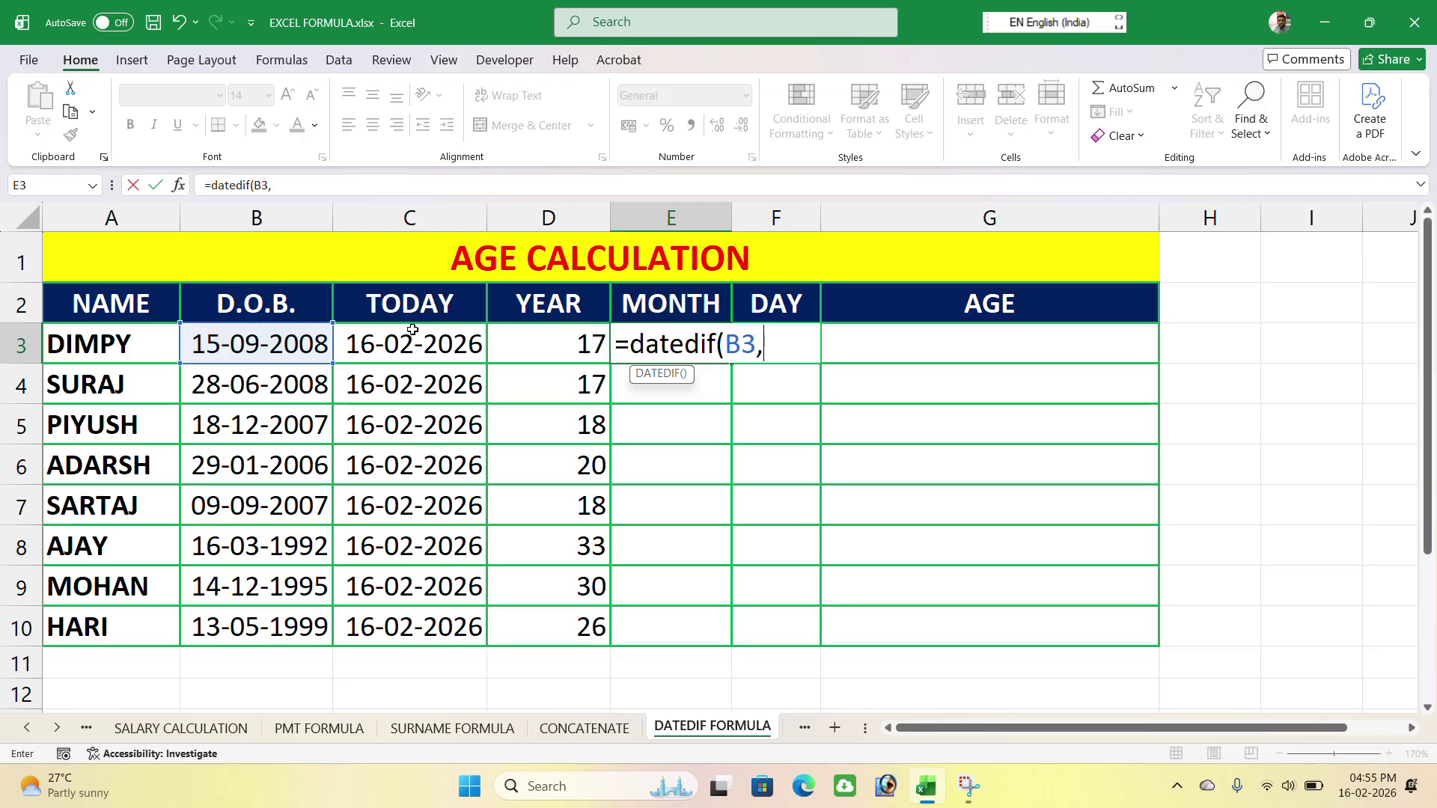
left_click(415, 335)
type(",")
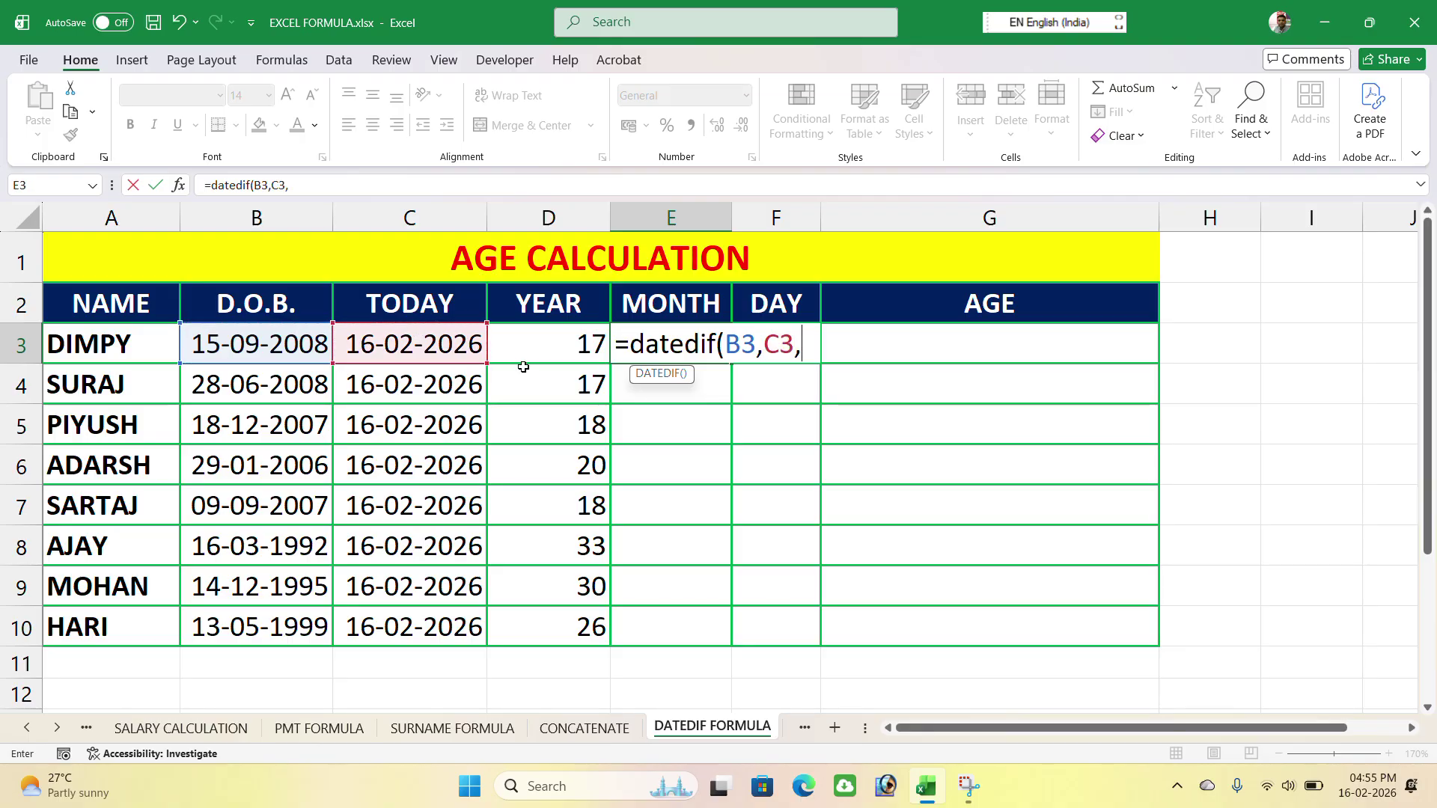
type("\"")
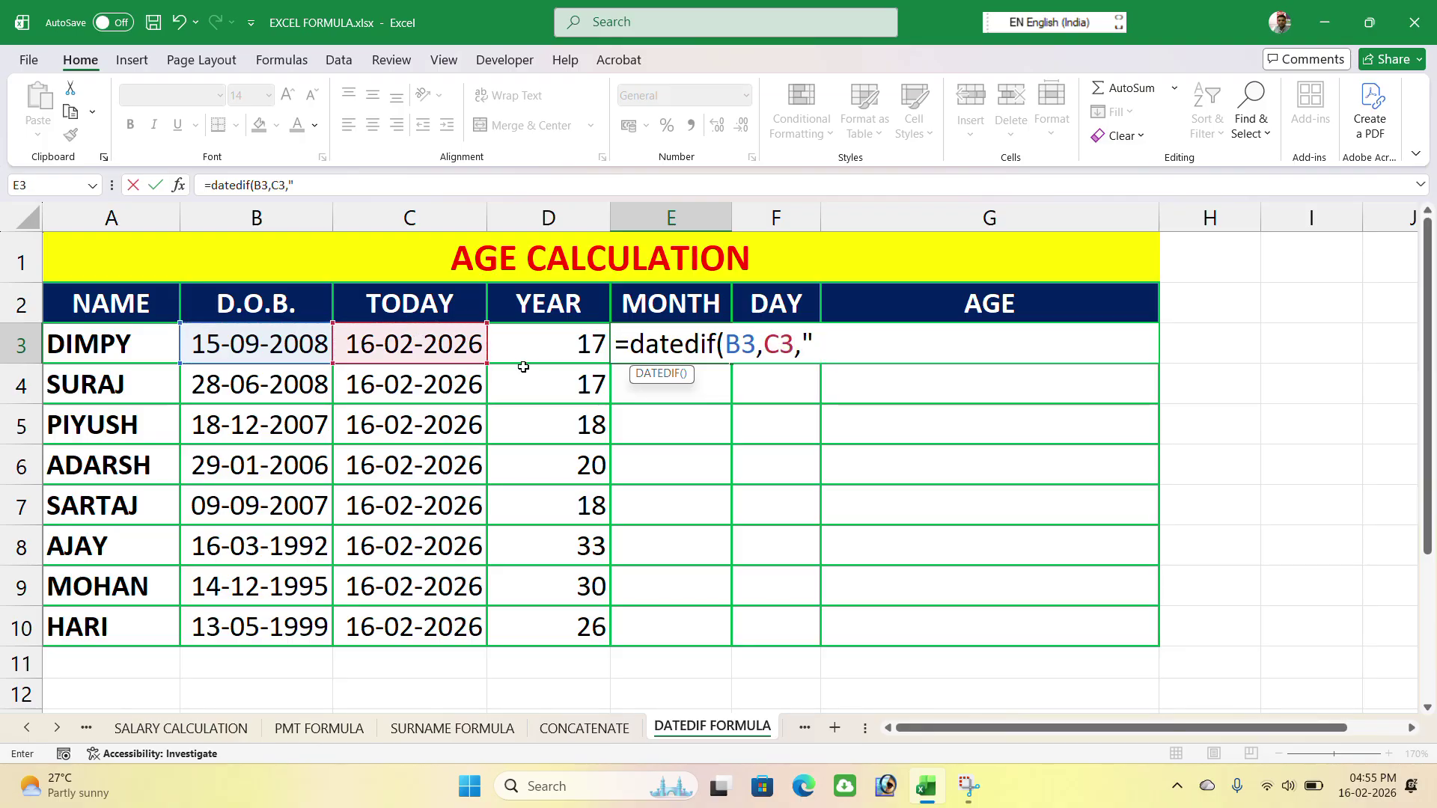
type("m\")")
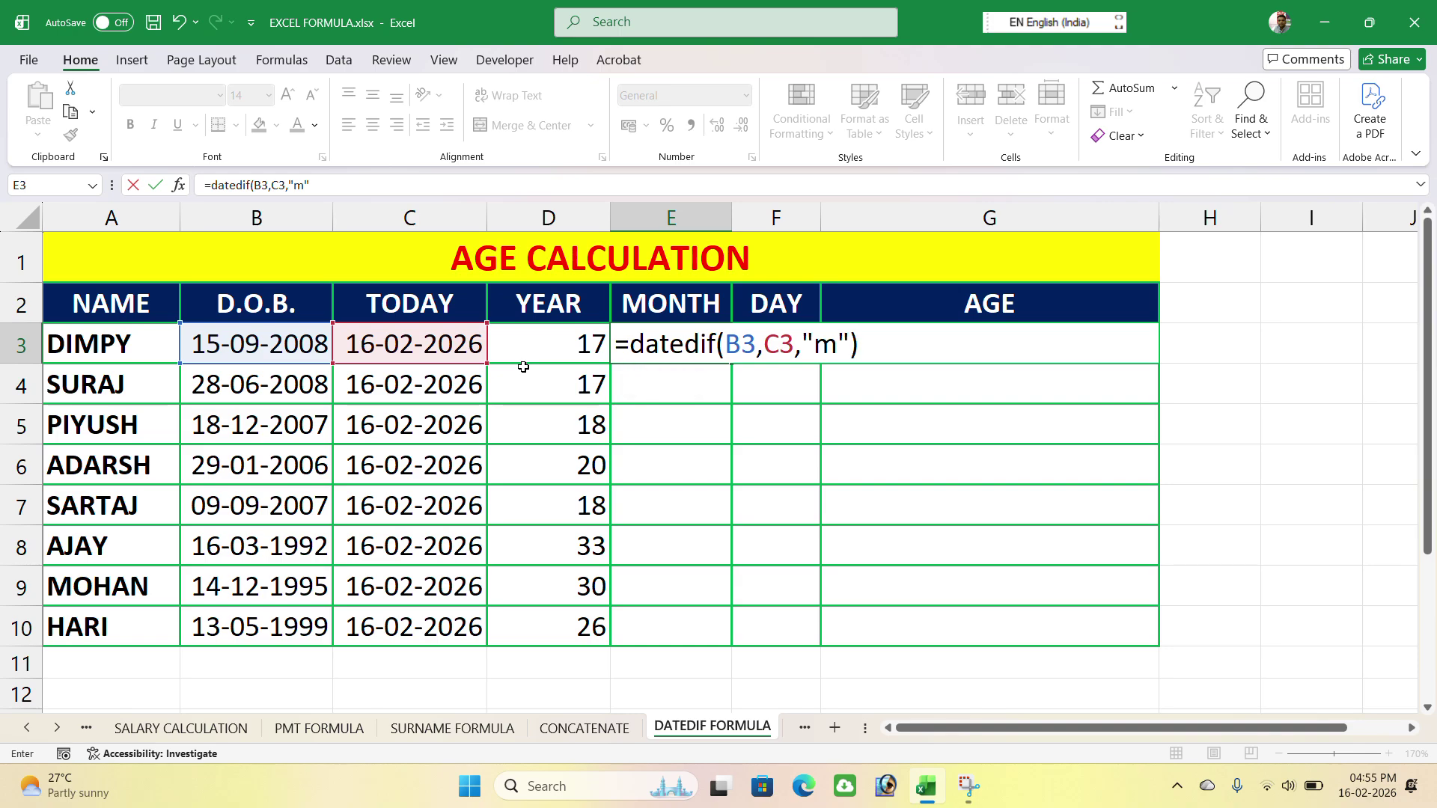
key("Return")
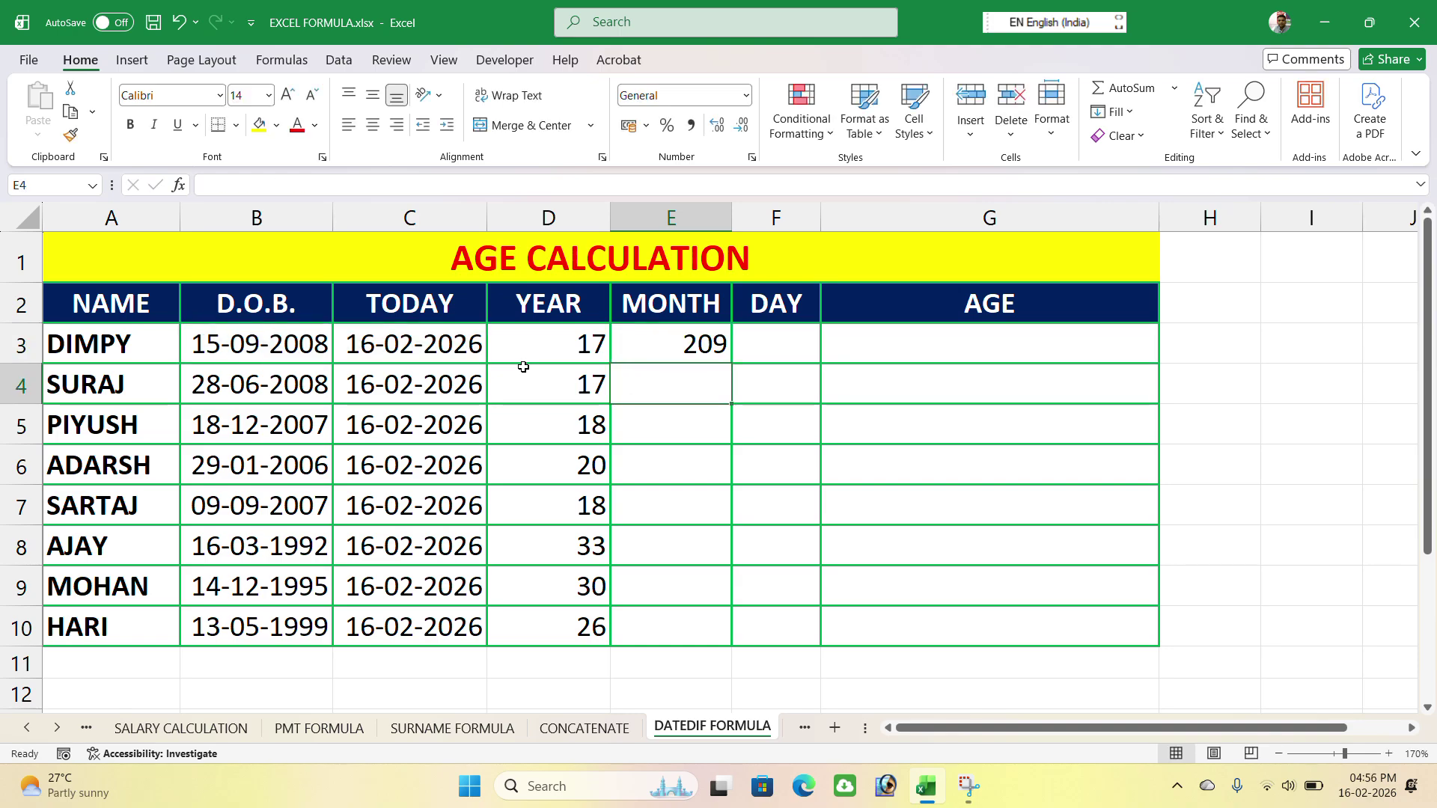
- Change the unit in E3's formula to "ym" and copy the formula down through E10
left_click(691, 351)
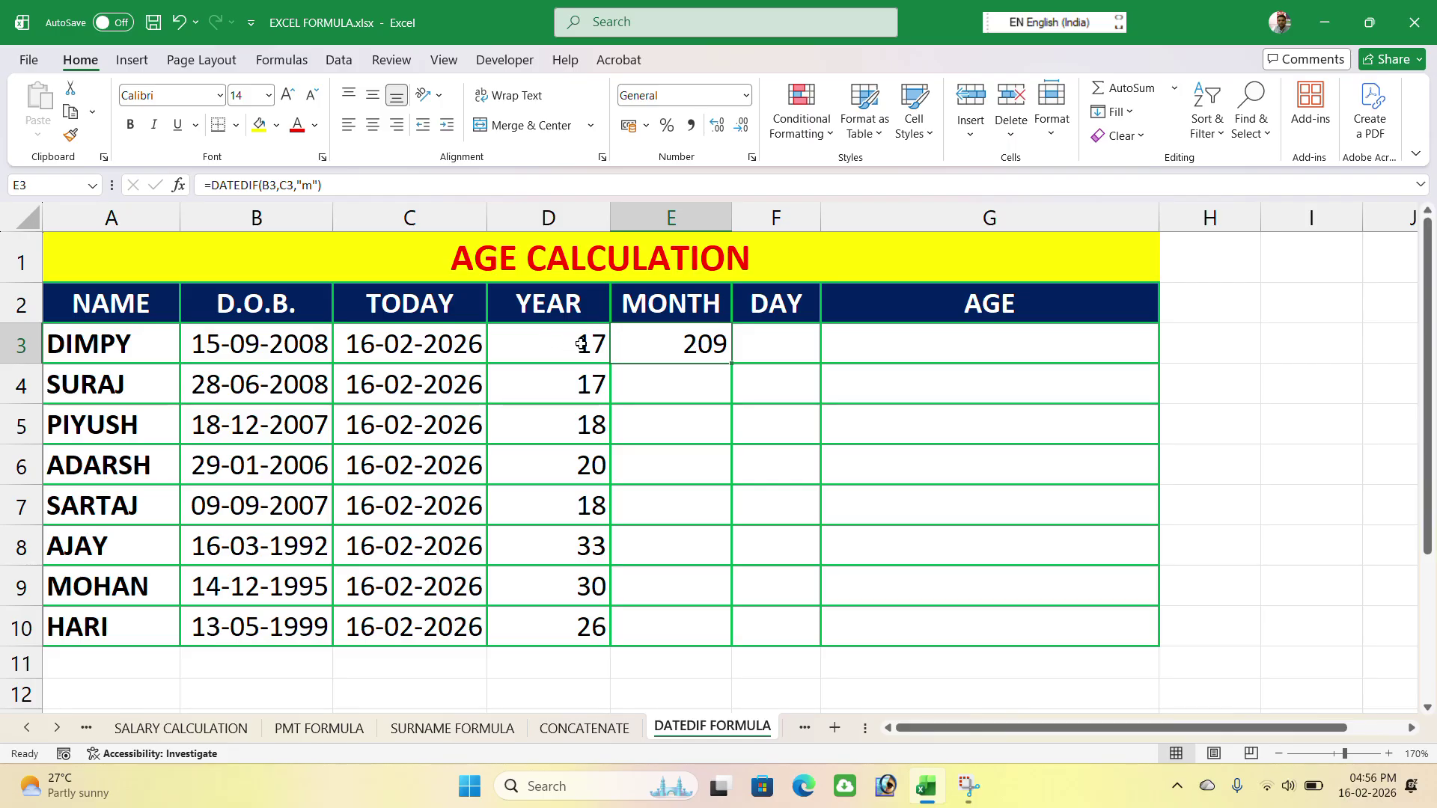
left_click(322, 191)
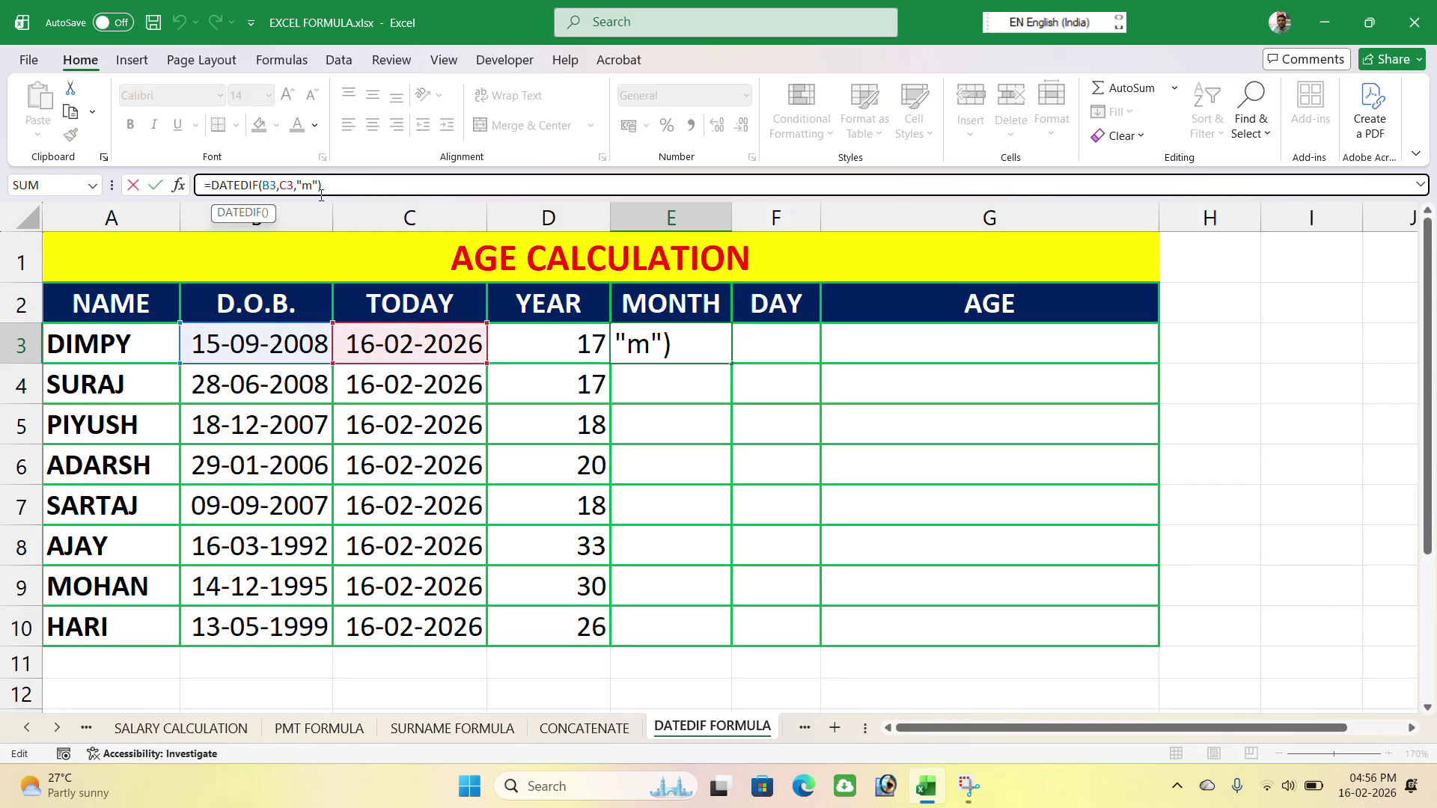
type("y")
key("Return")
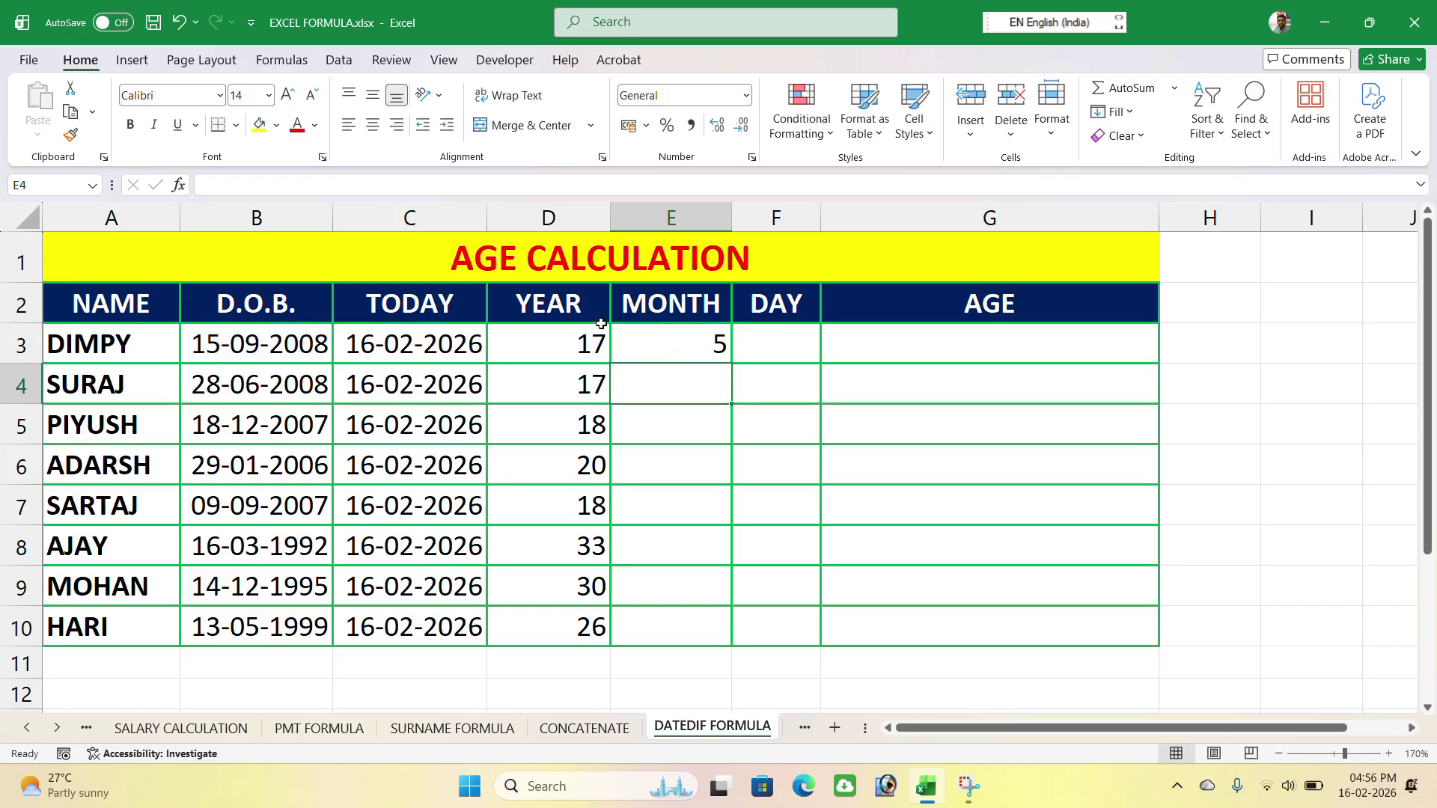
left_click(687, 346)
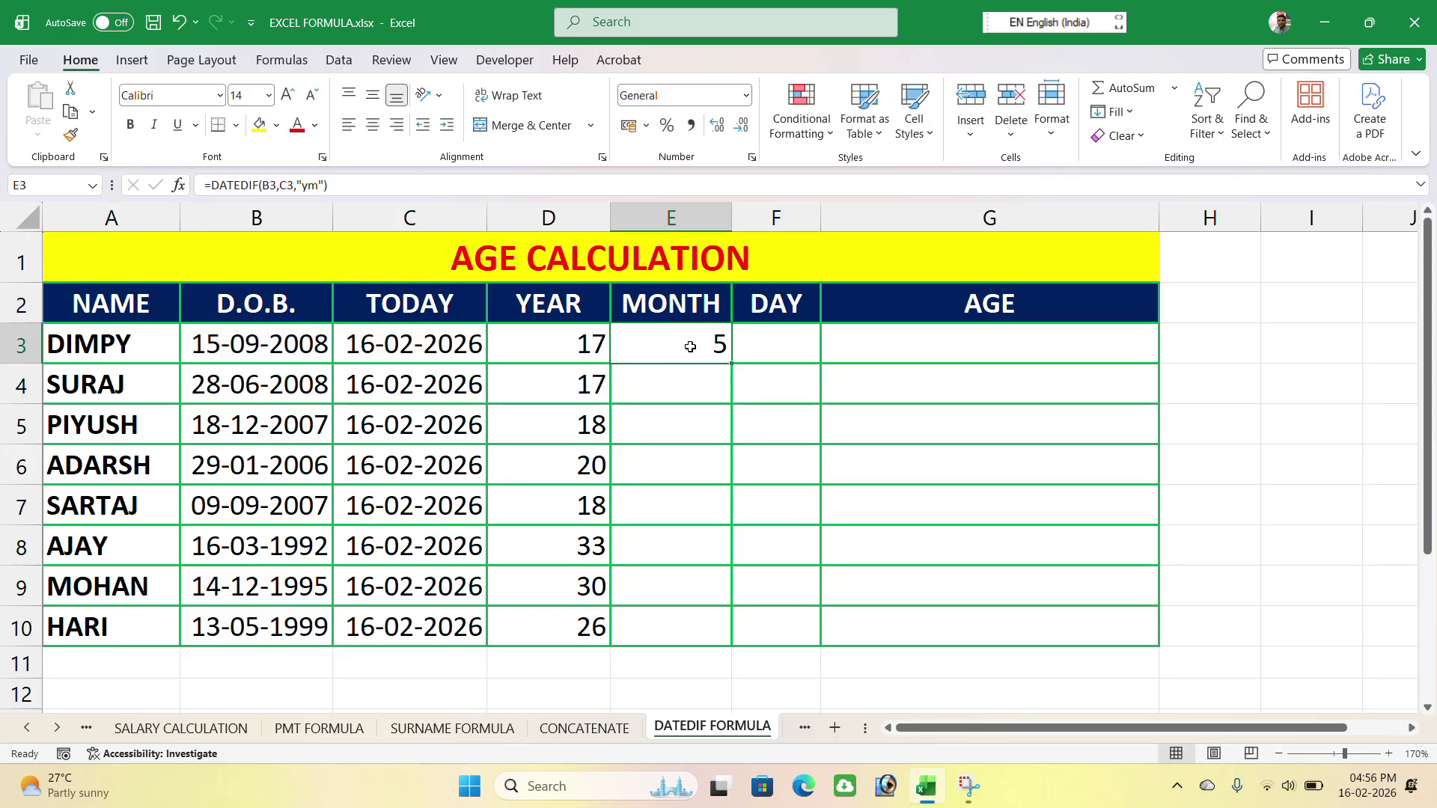
left_click_drag(730, 363, 713, 637)
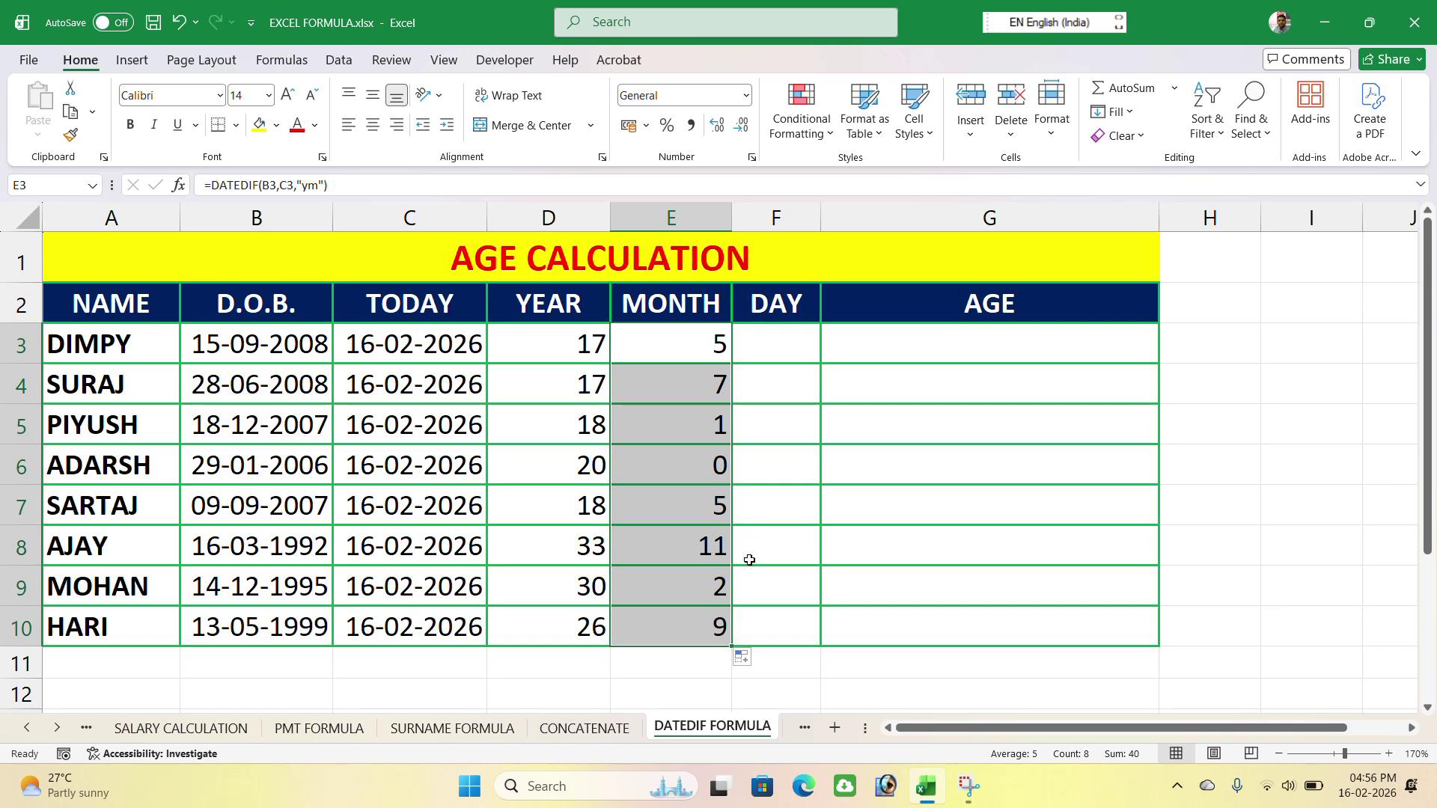
- Enter the formula =DATEDIF(B3,C3,"md") in cell F3 to calculate the remaining days
left_click(783, 344)
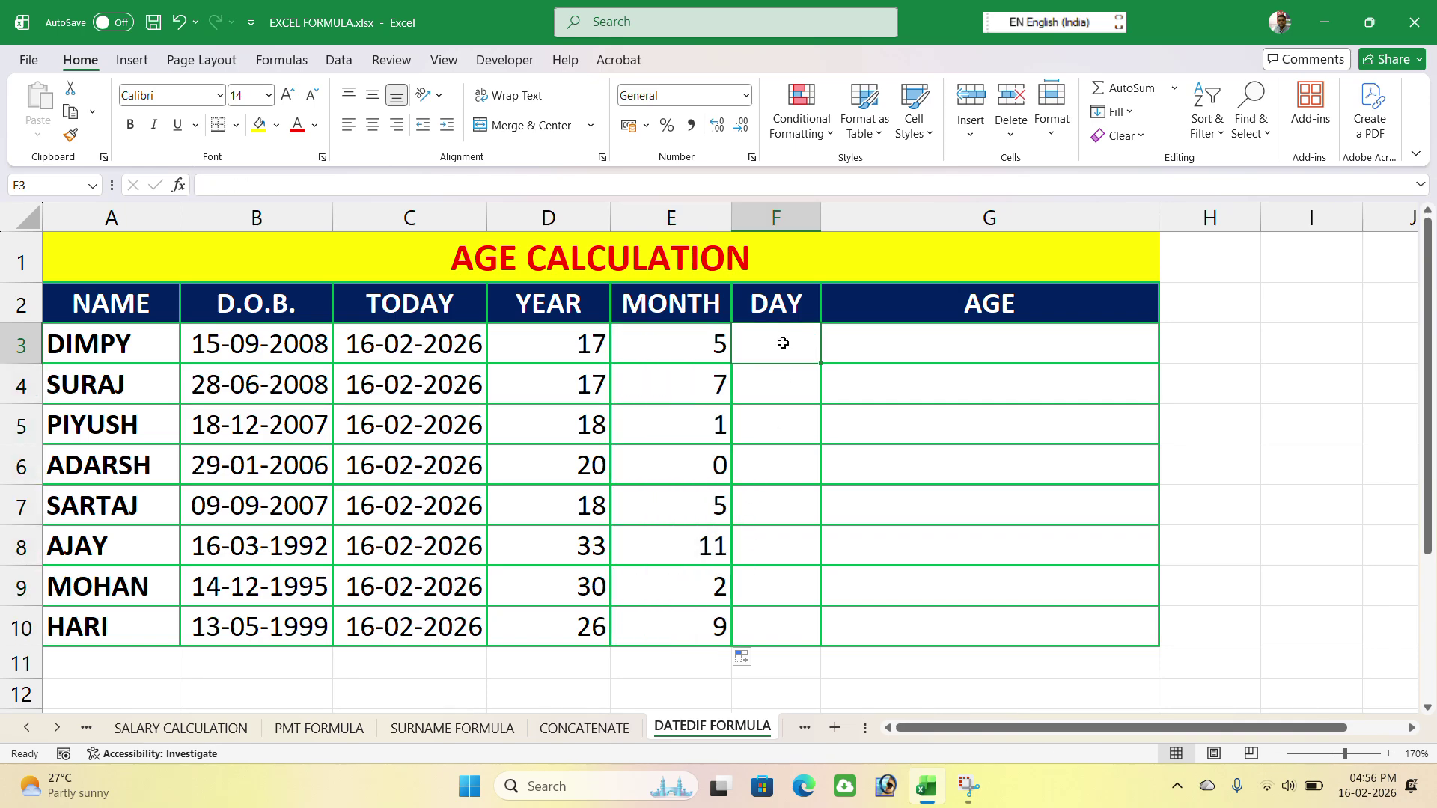
type("=da")
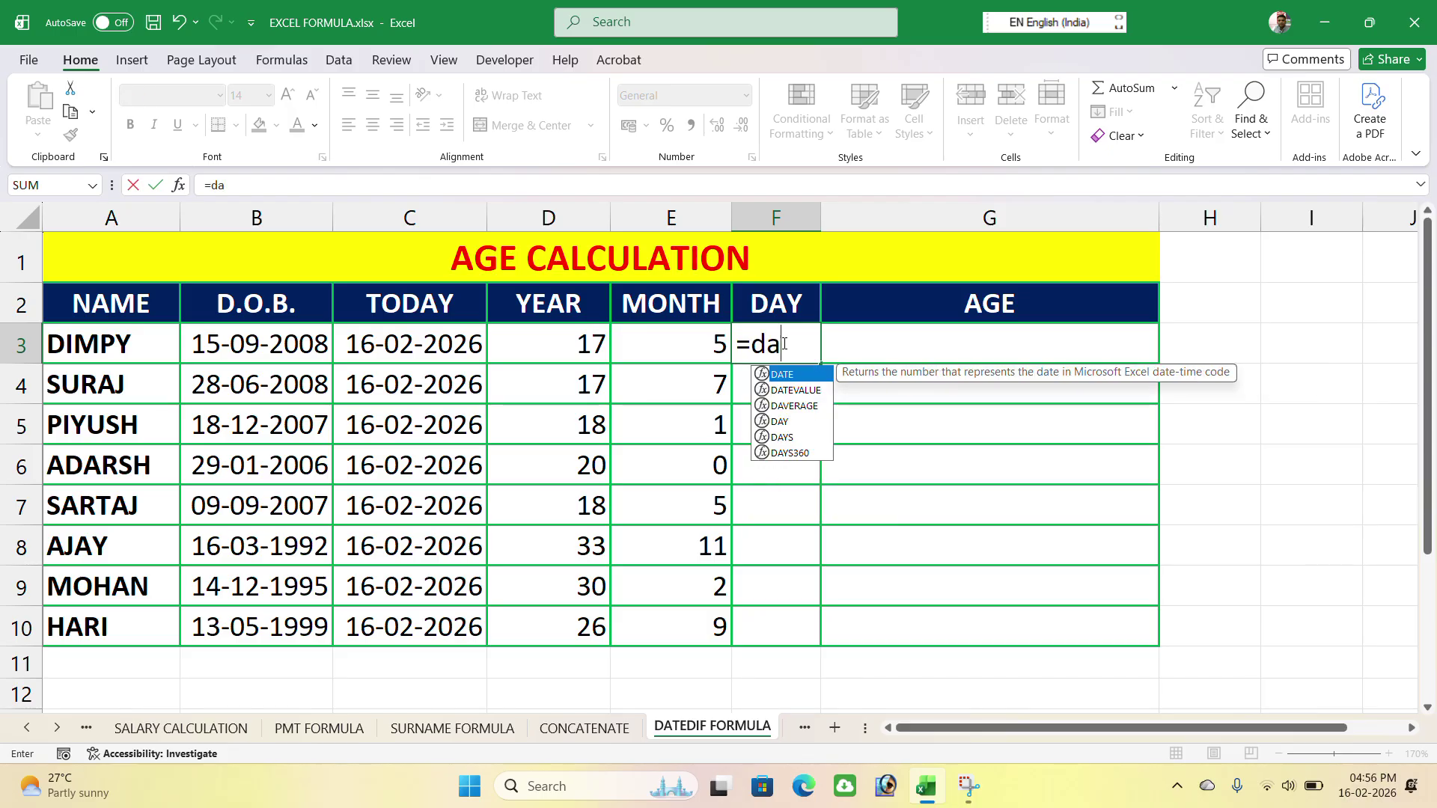
type("te")
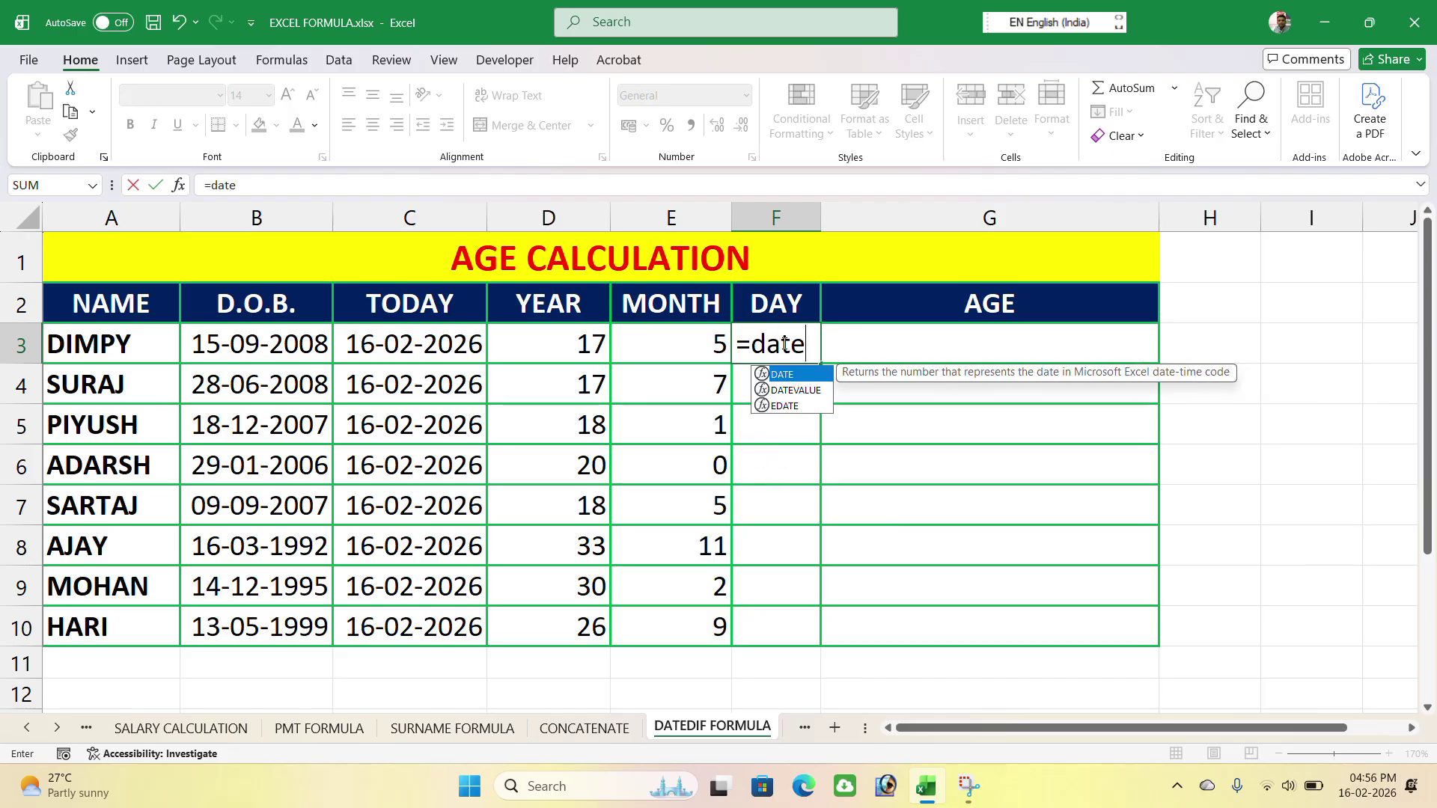
type("dif")
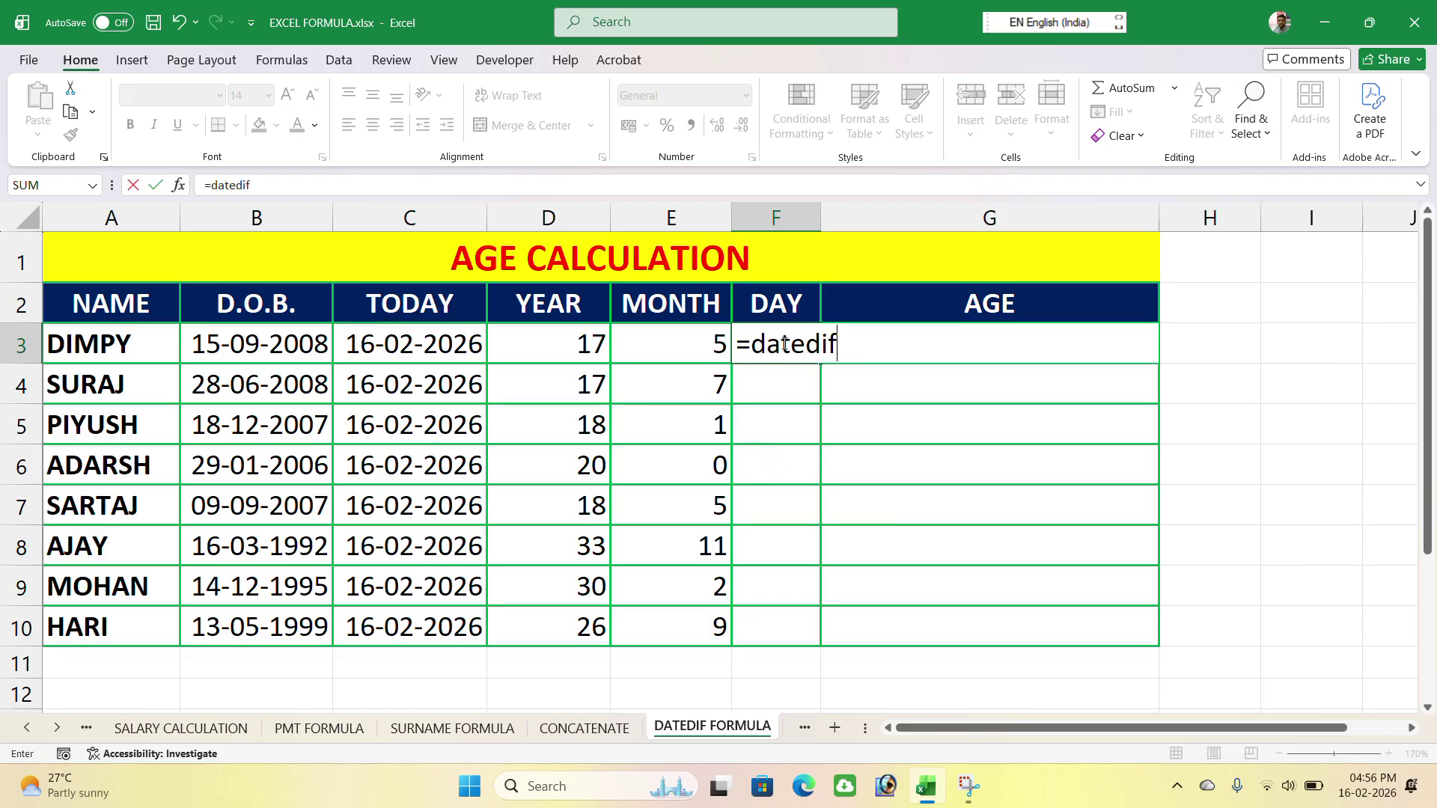
type("(")
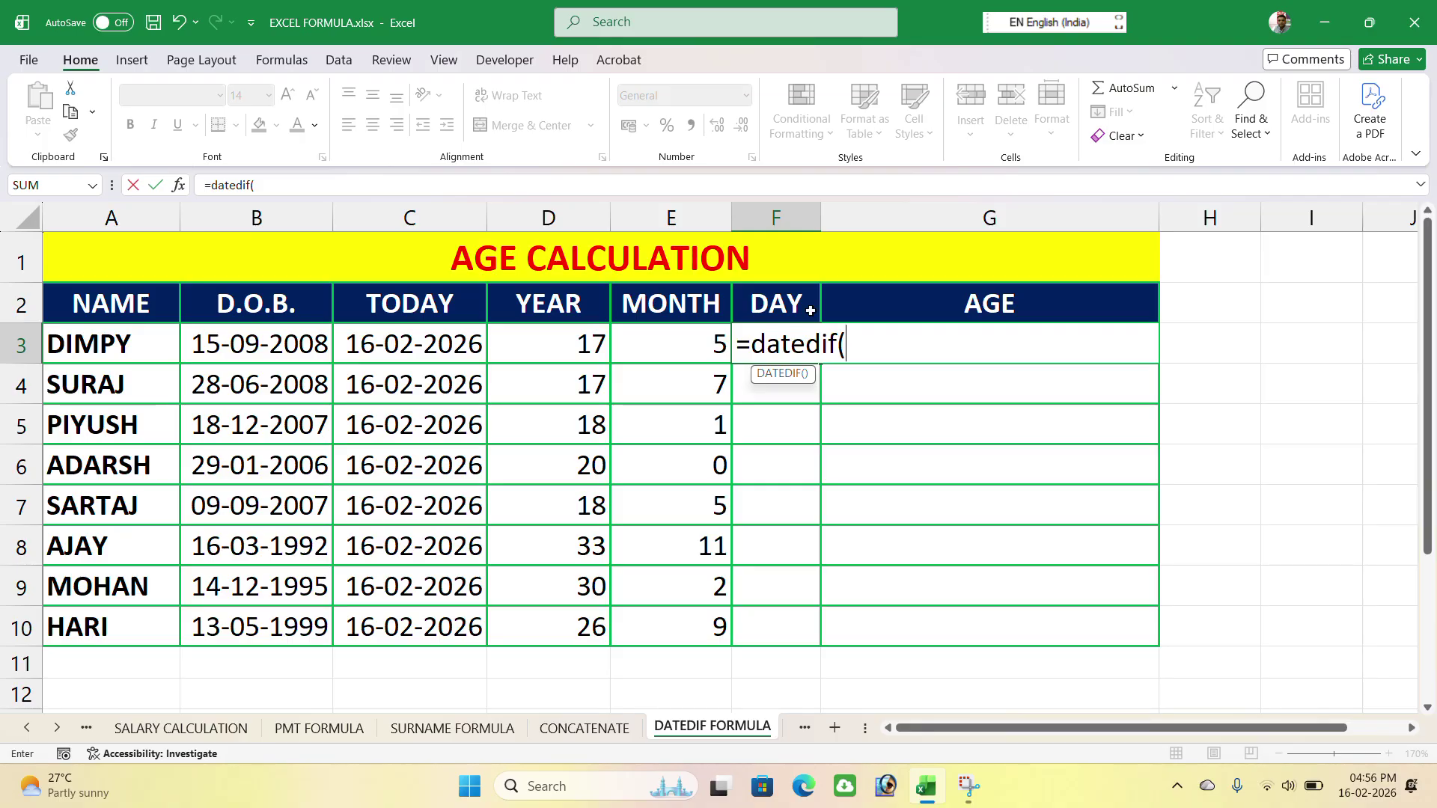
left_click(202, 346)
type(",")
left_click(382, 335)
type(",")
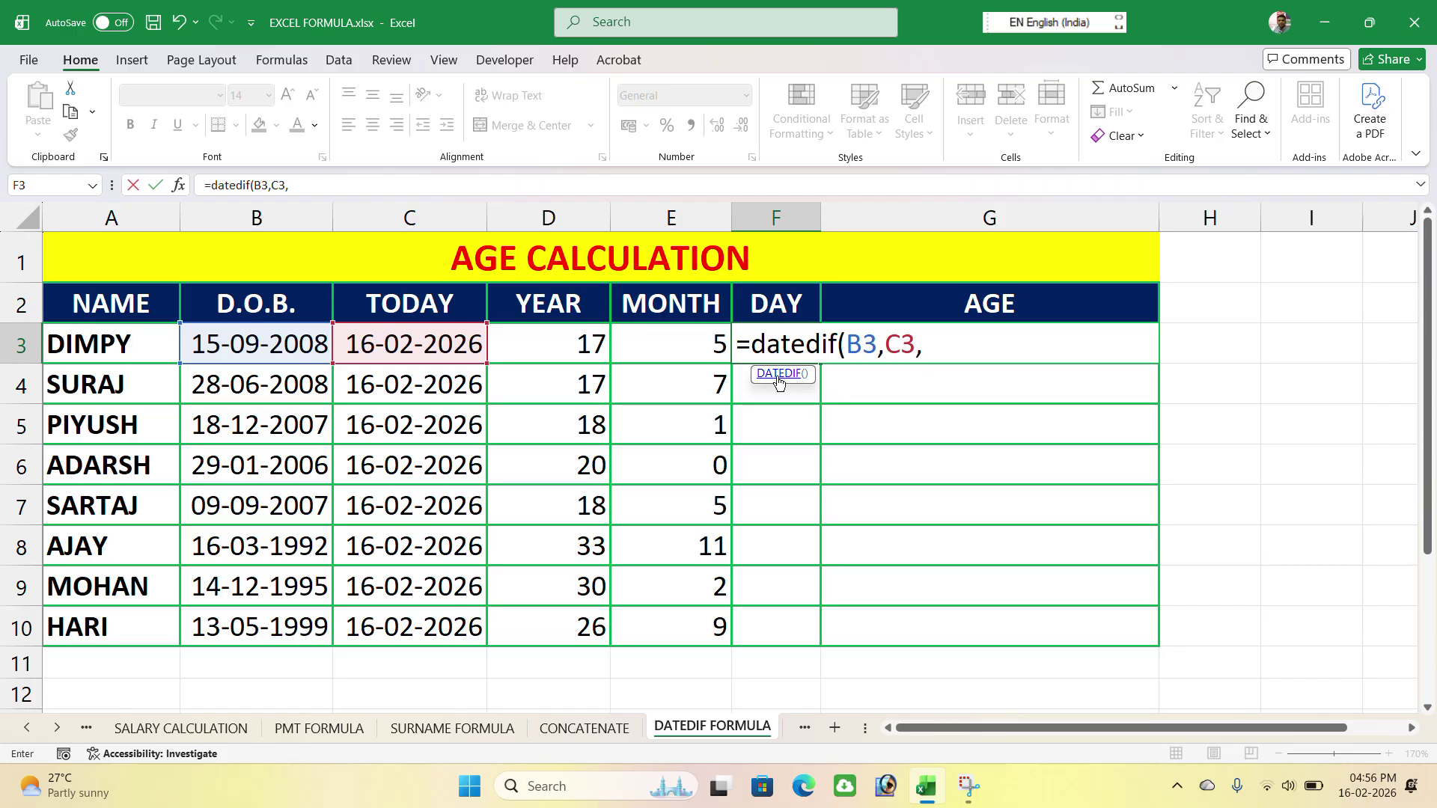
type("\"md\")")
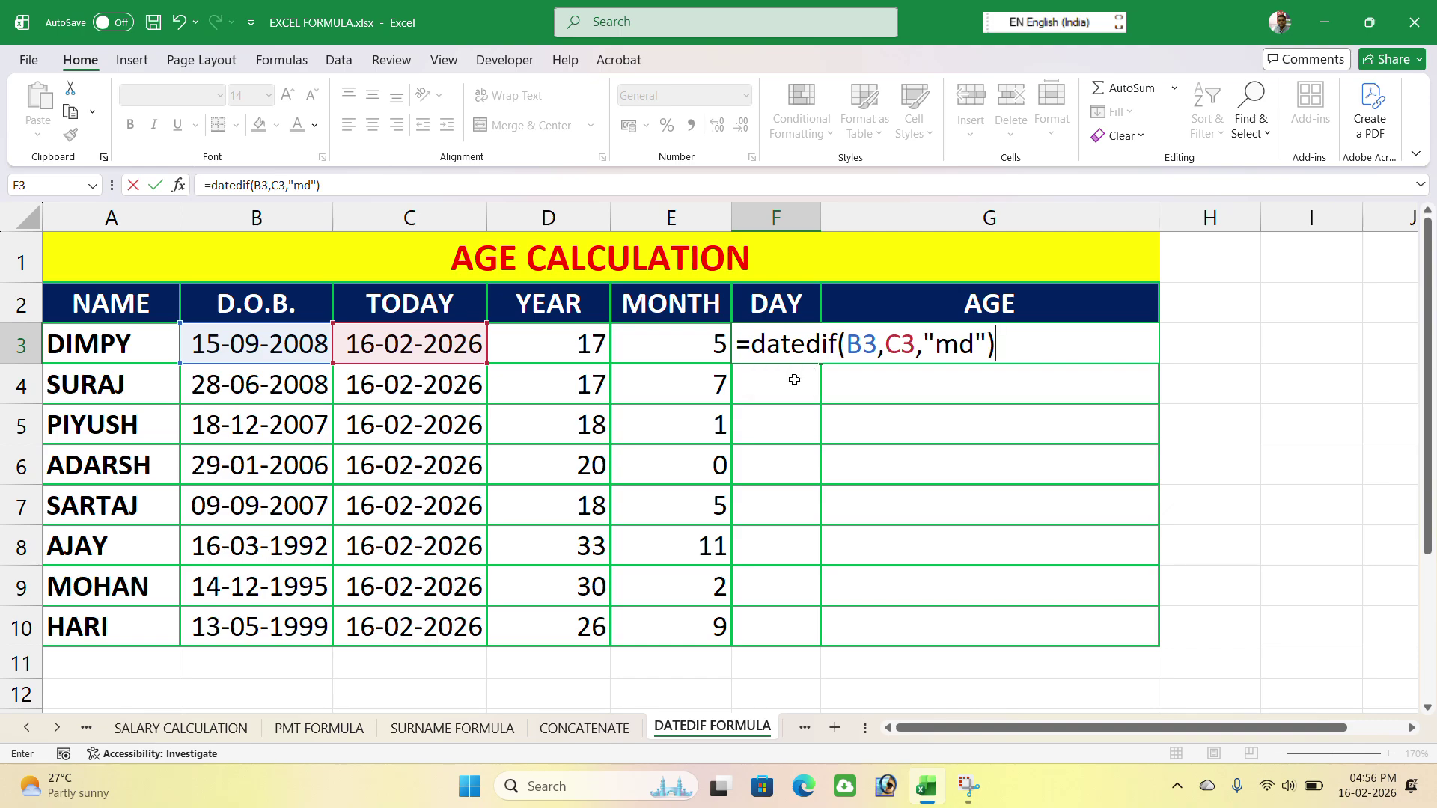
key("Return")
right_click(794, 380)
left_click(196, 359)
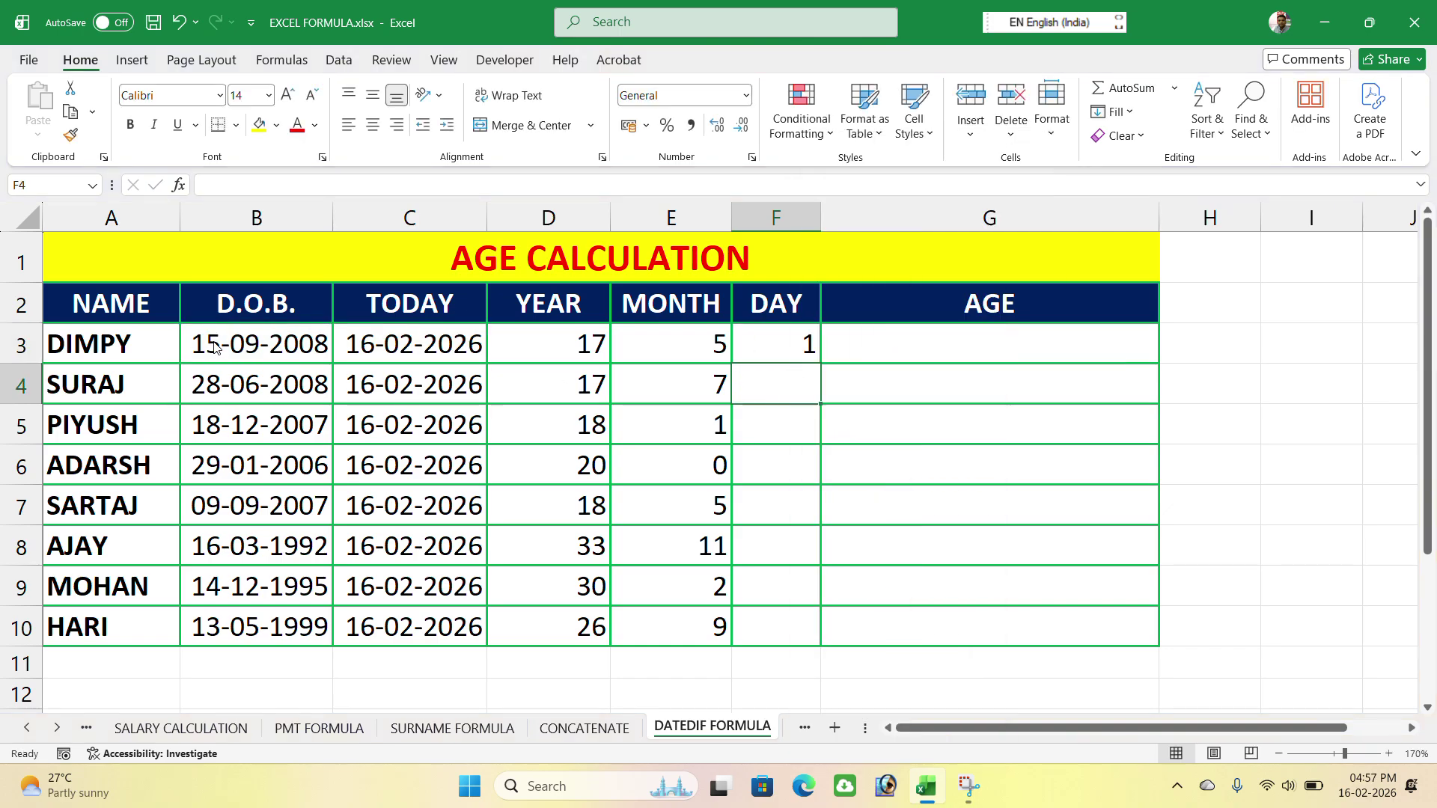
left_click(214, 342)
left_click(386, 348)
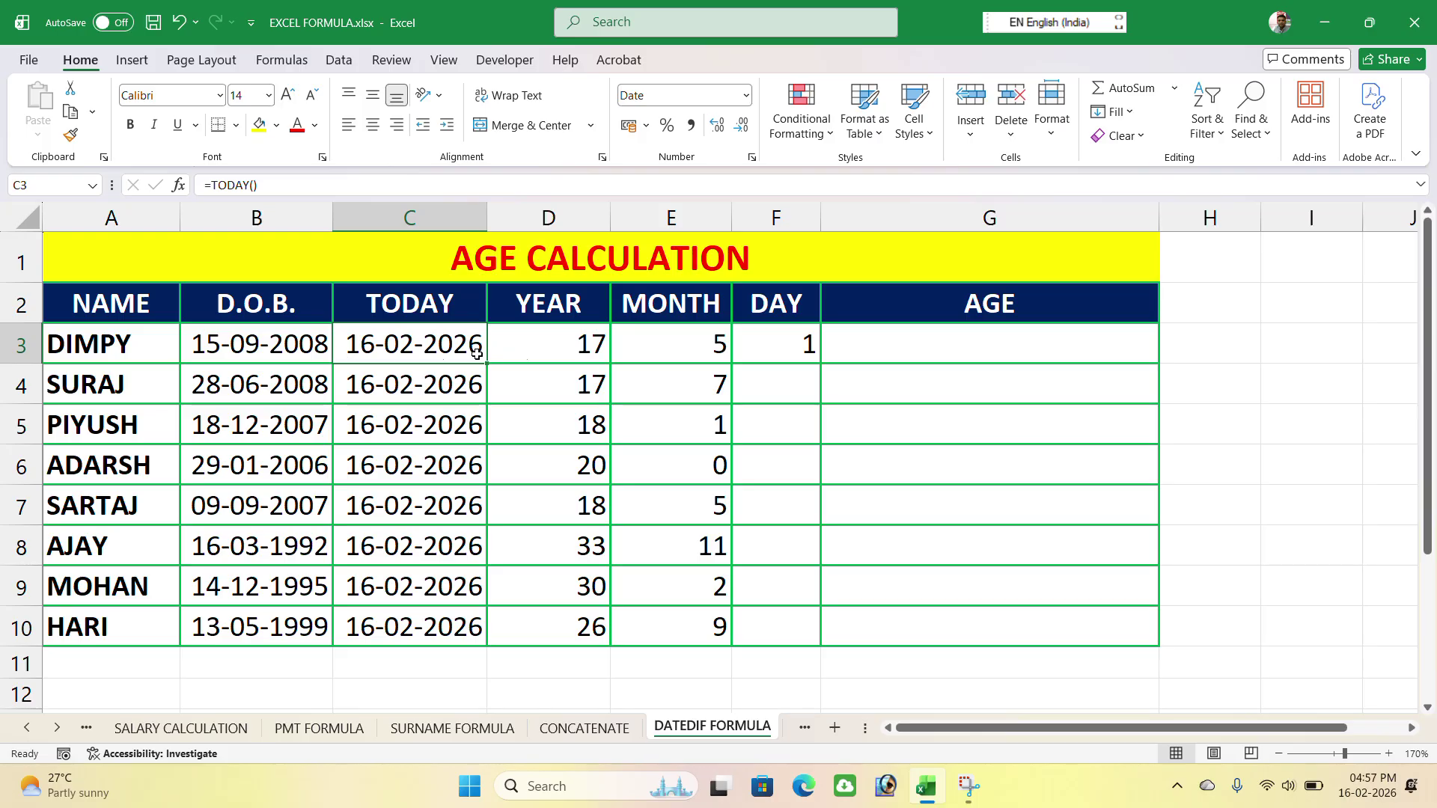
- Copy the day formula from F3 down through F10
left_click(770, 348)
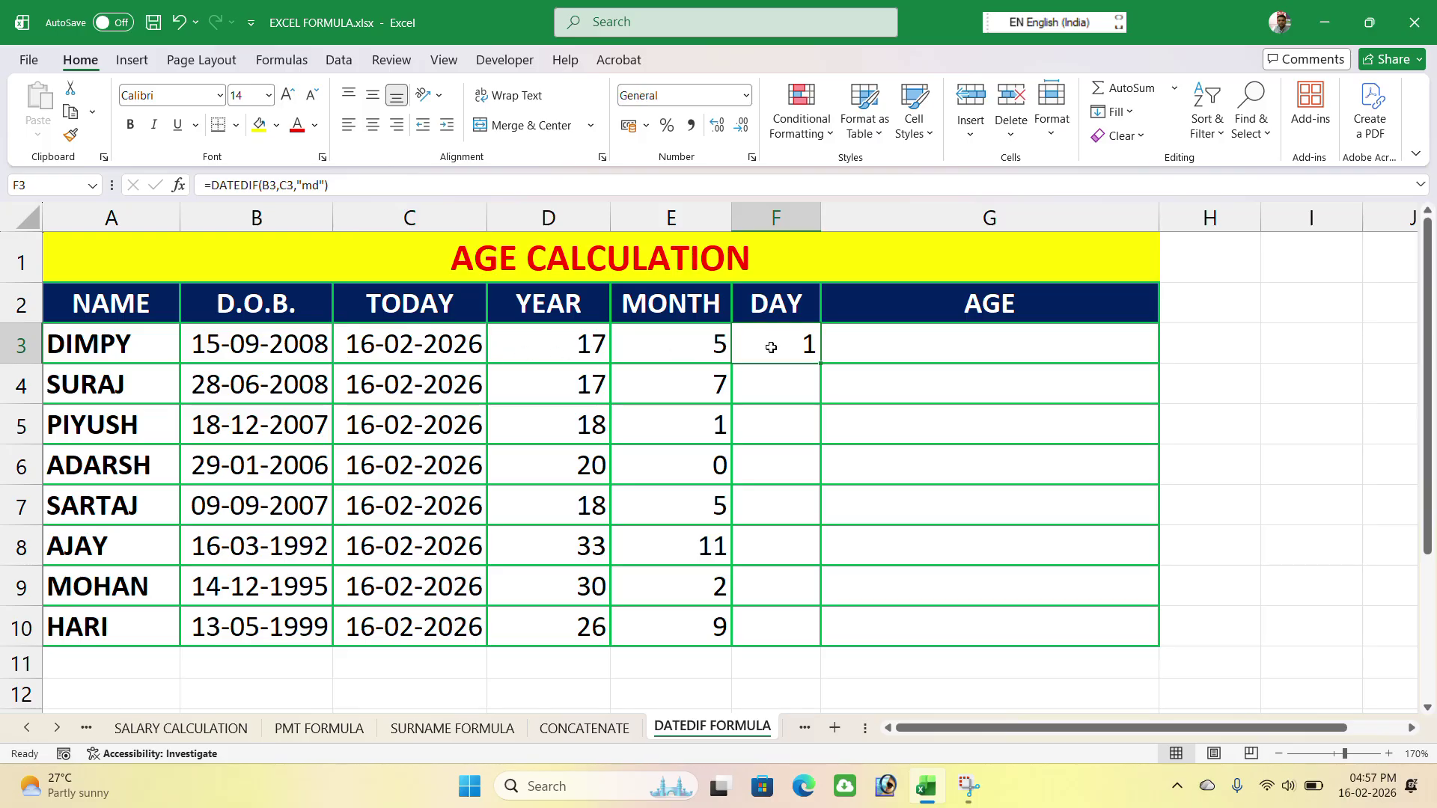
left_click_drag(815, 365, 830, 651)
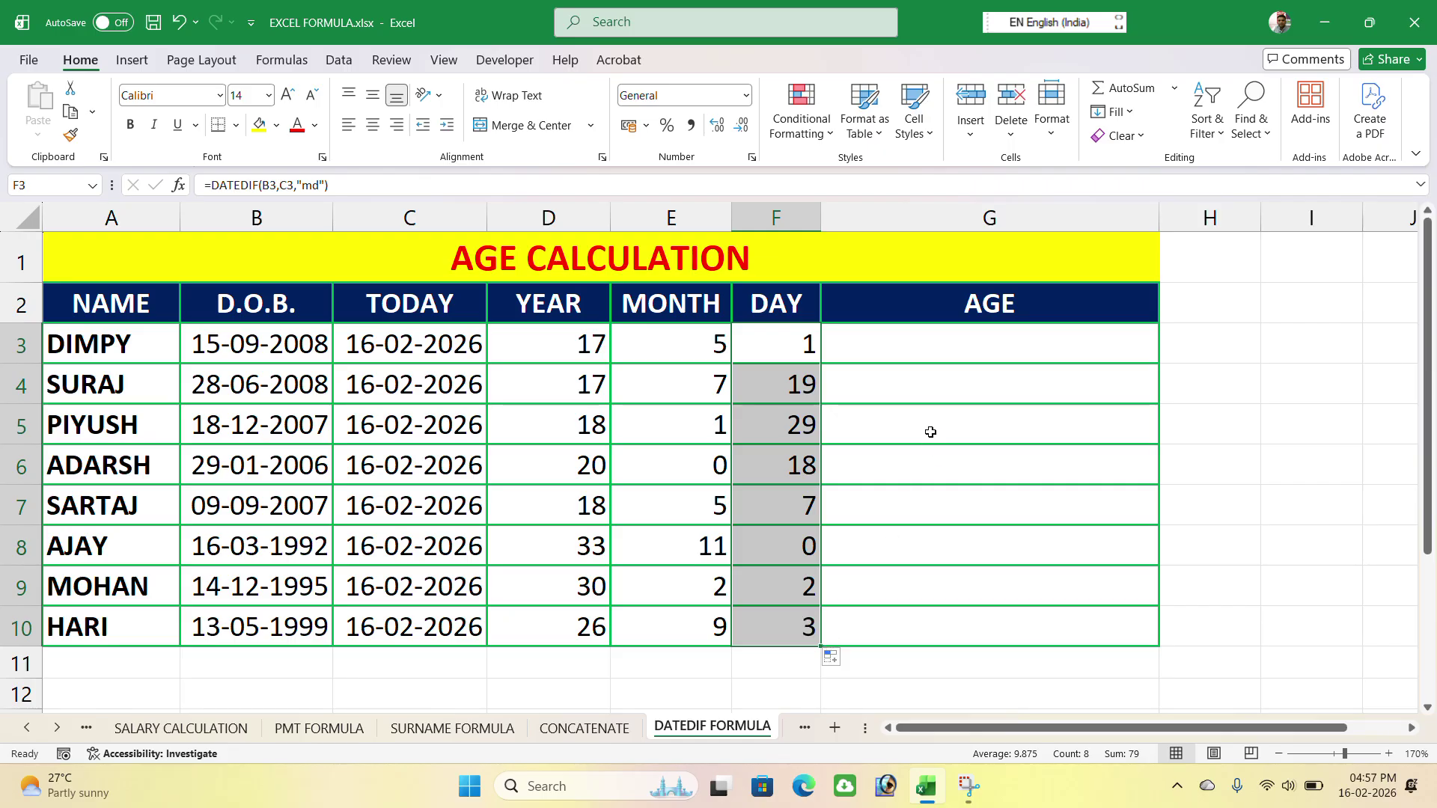
- Widen the AGE column G slightly and keep cell G3 selected
left_click(949, 350)
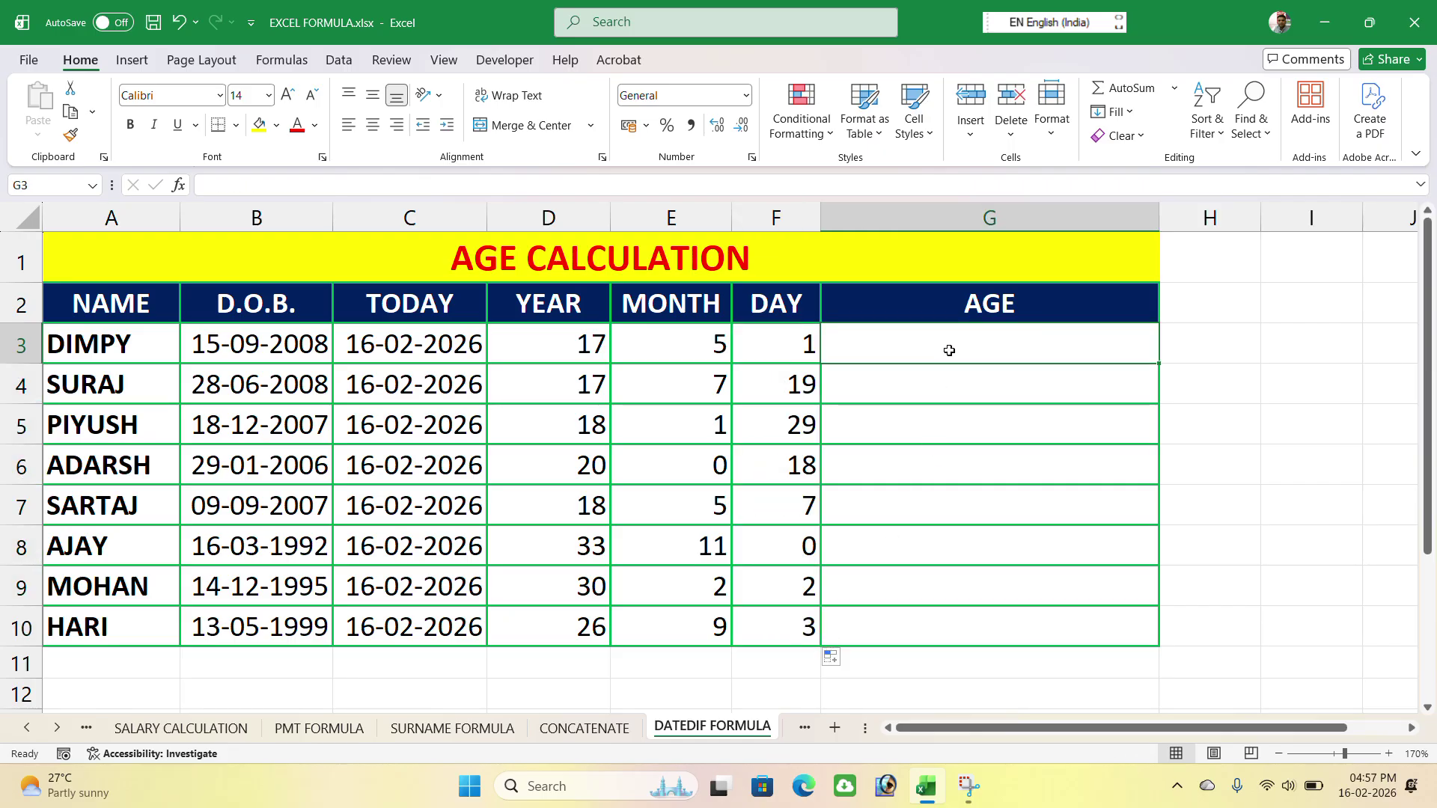
left_click(573, 343)
left_click(665, 346)
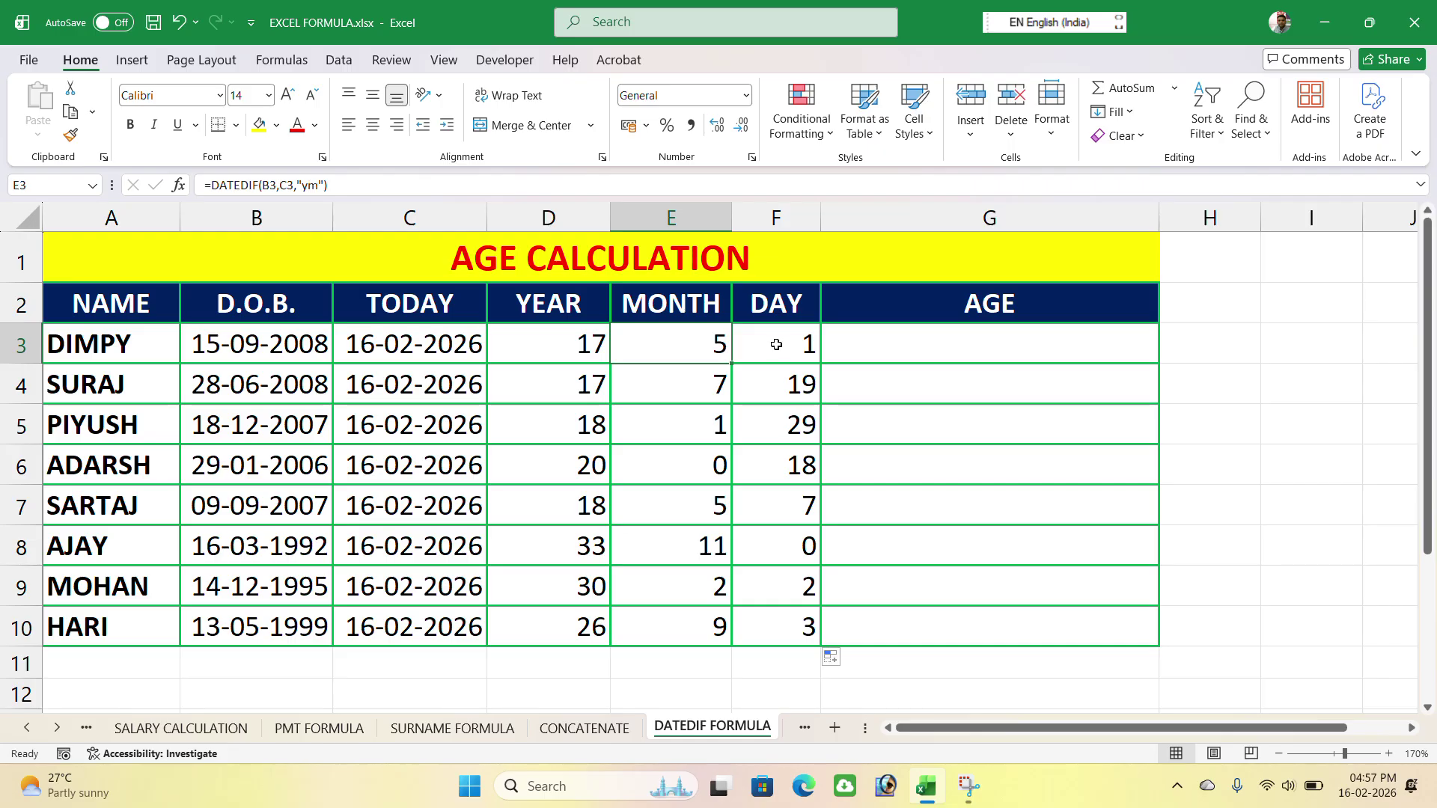
left_click(781, 344)
left_click(891, 344)
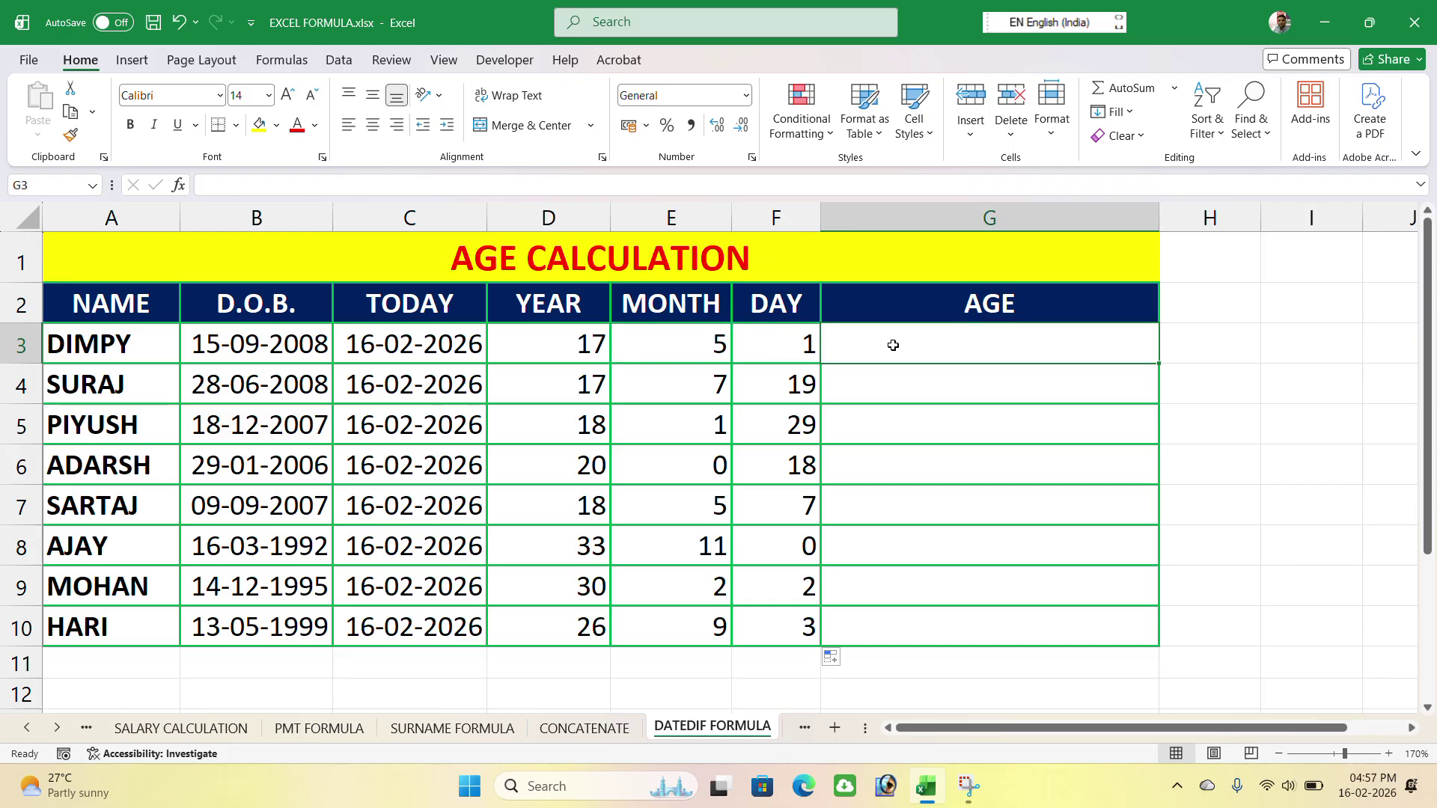
left_click_drag(1161, 213, 1225, 212)
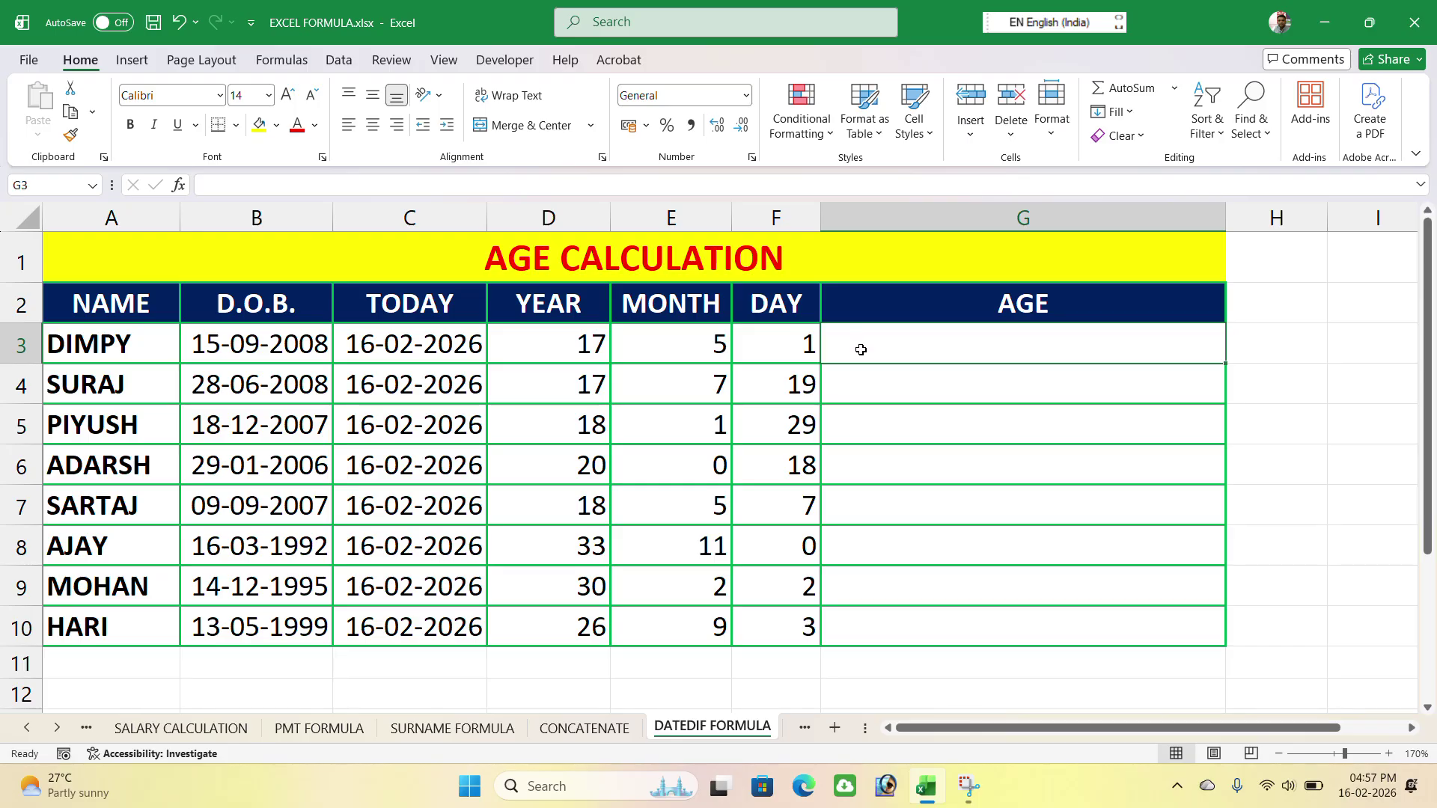
- Begin a CONCATENATE formula in G3 that joins the years in D3 with the text "Year "
type("=c")
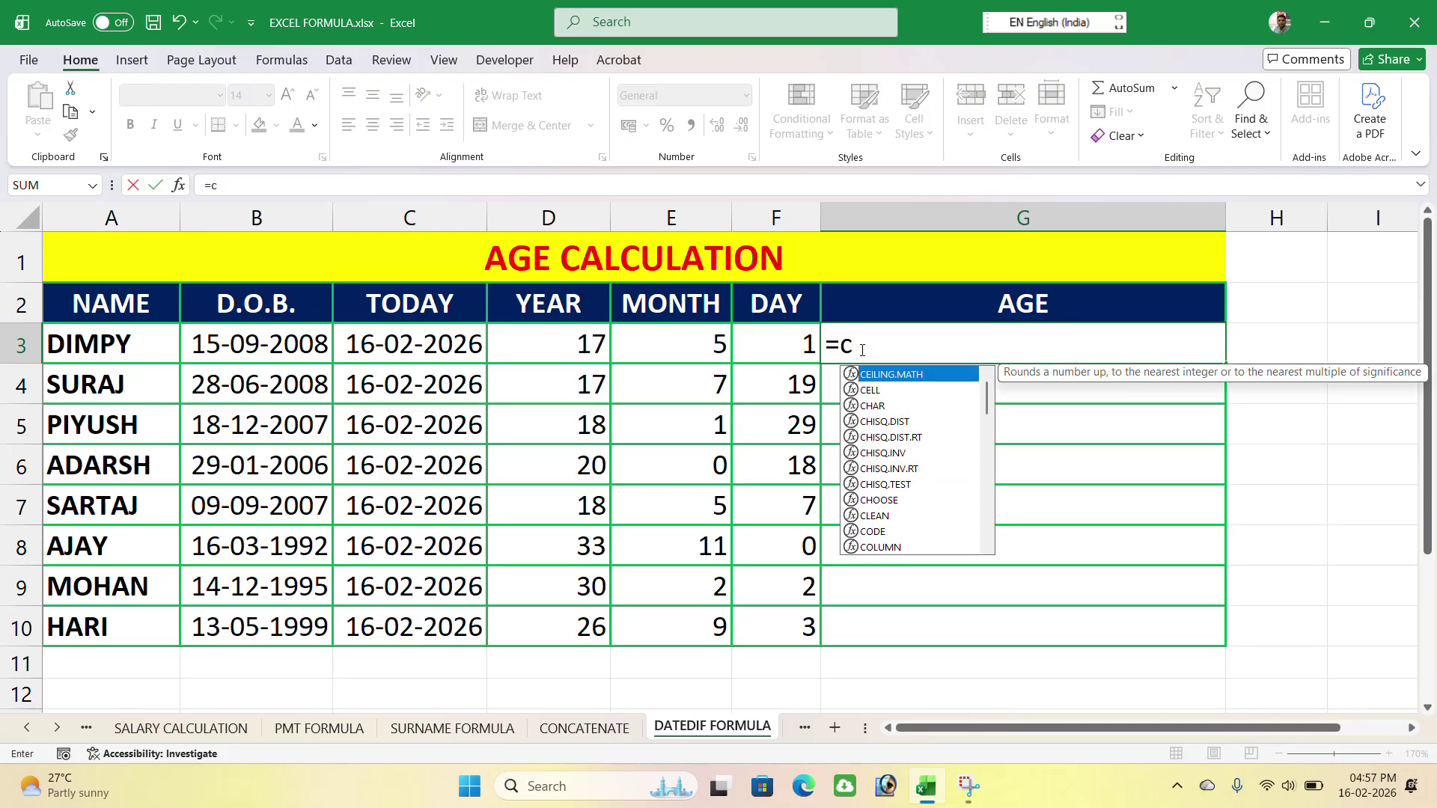
type("onc")
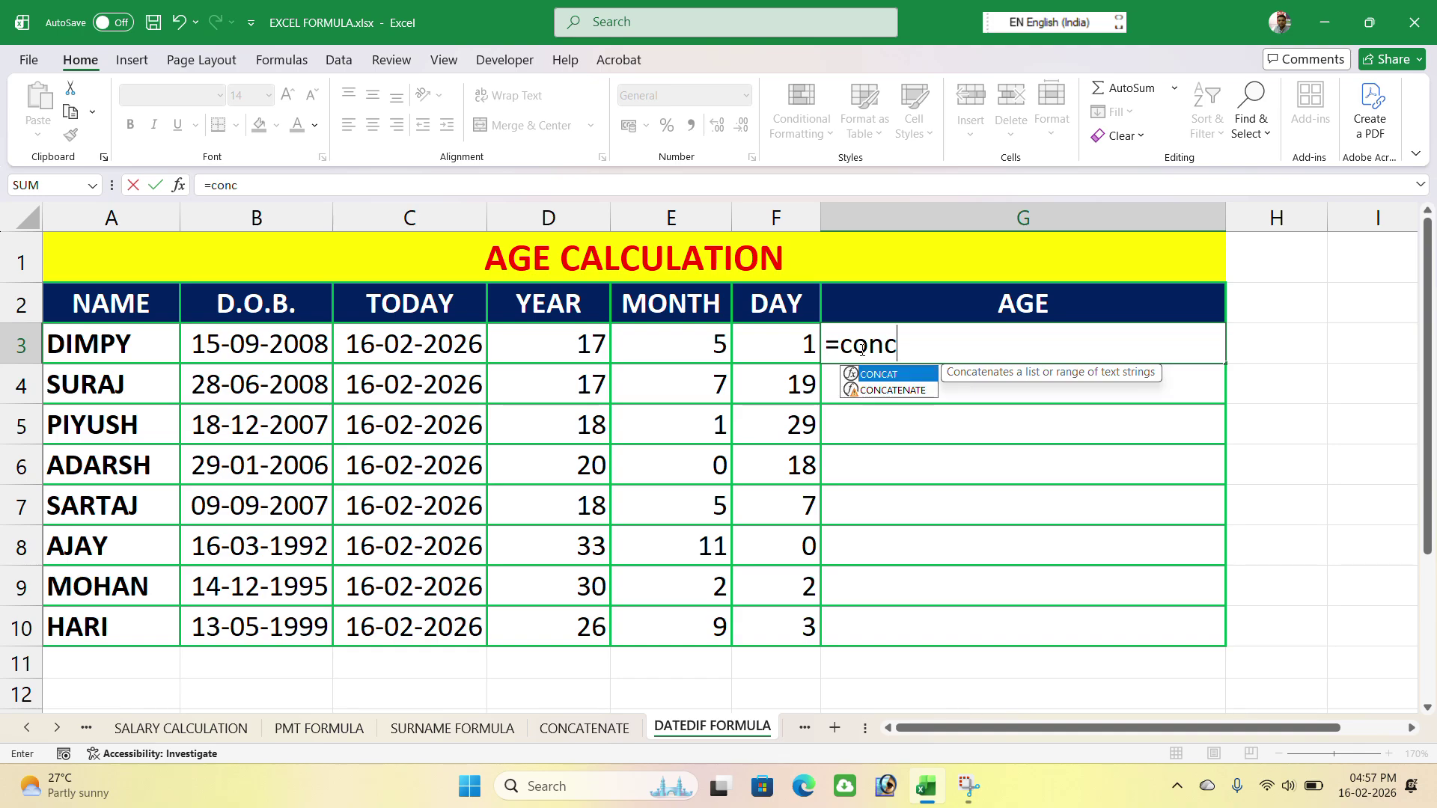
key("Down")
key("Tab")
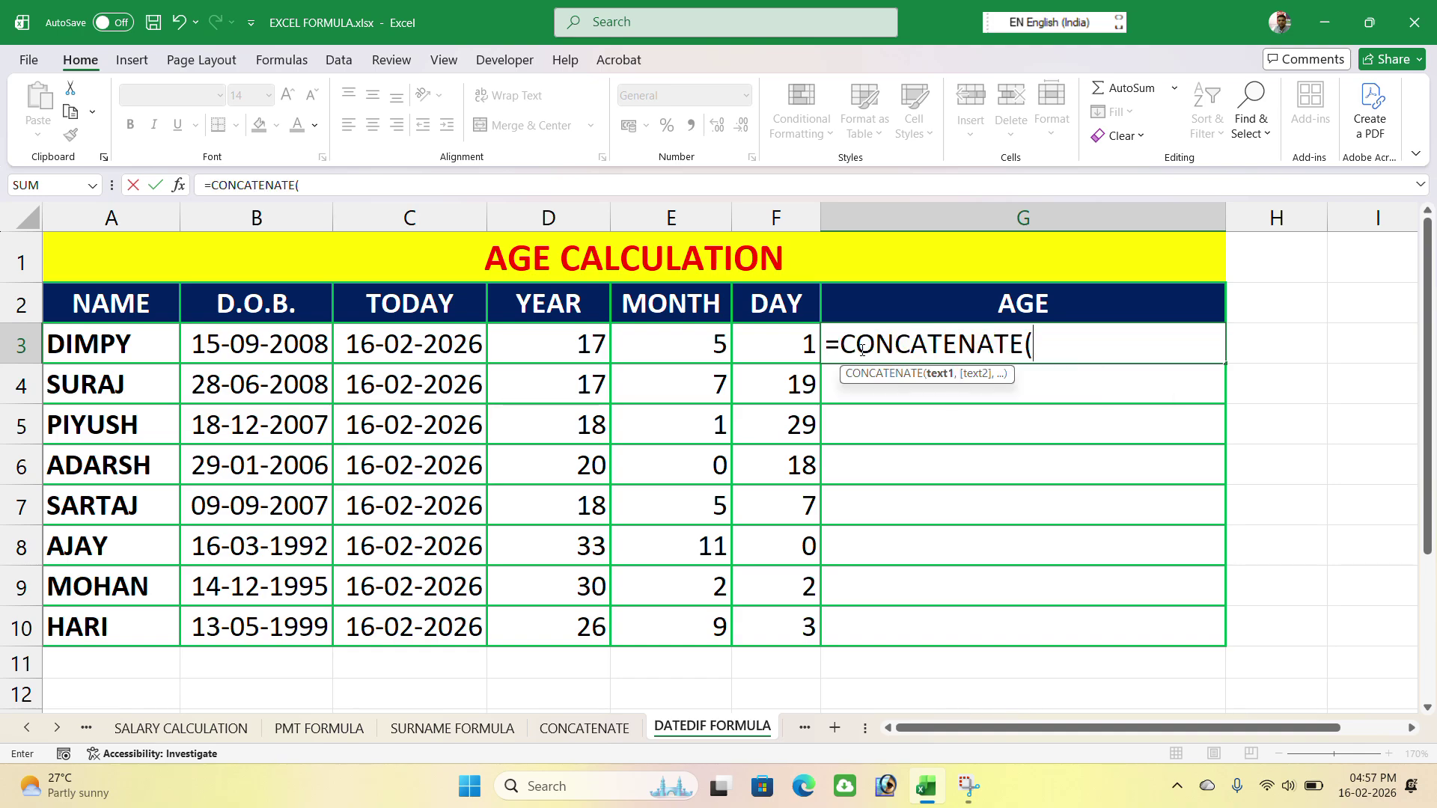
left_click(570, 347)
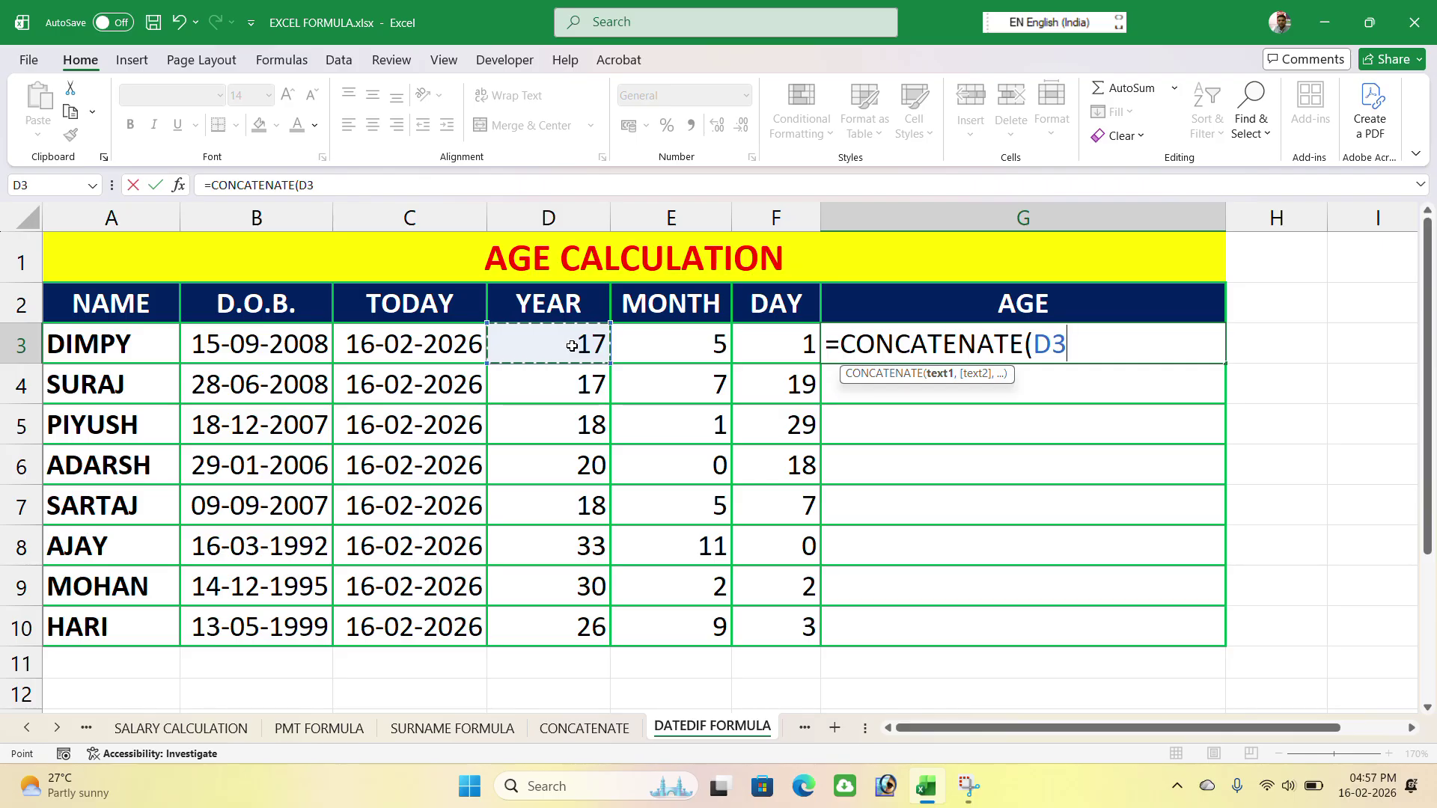
type(",")
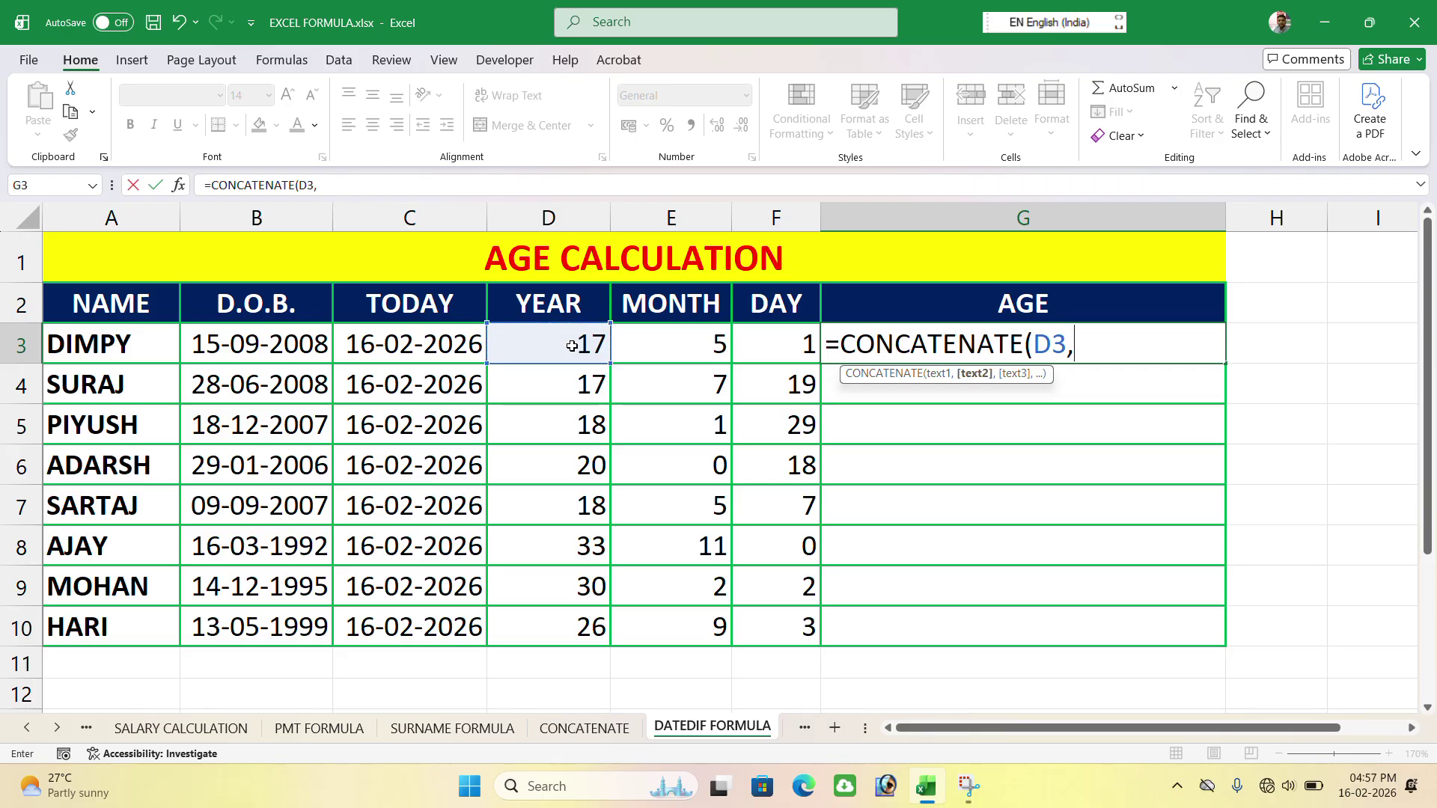
type("\"Year")
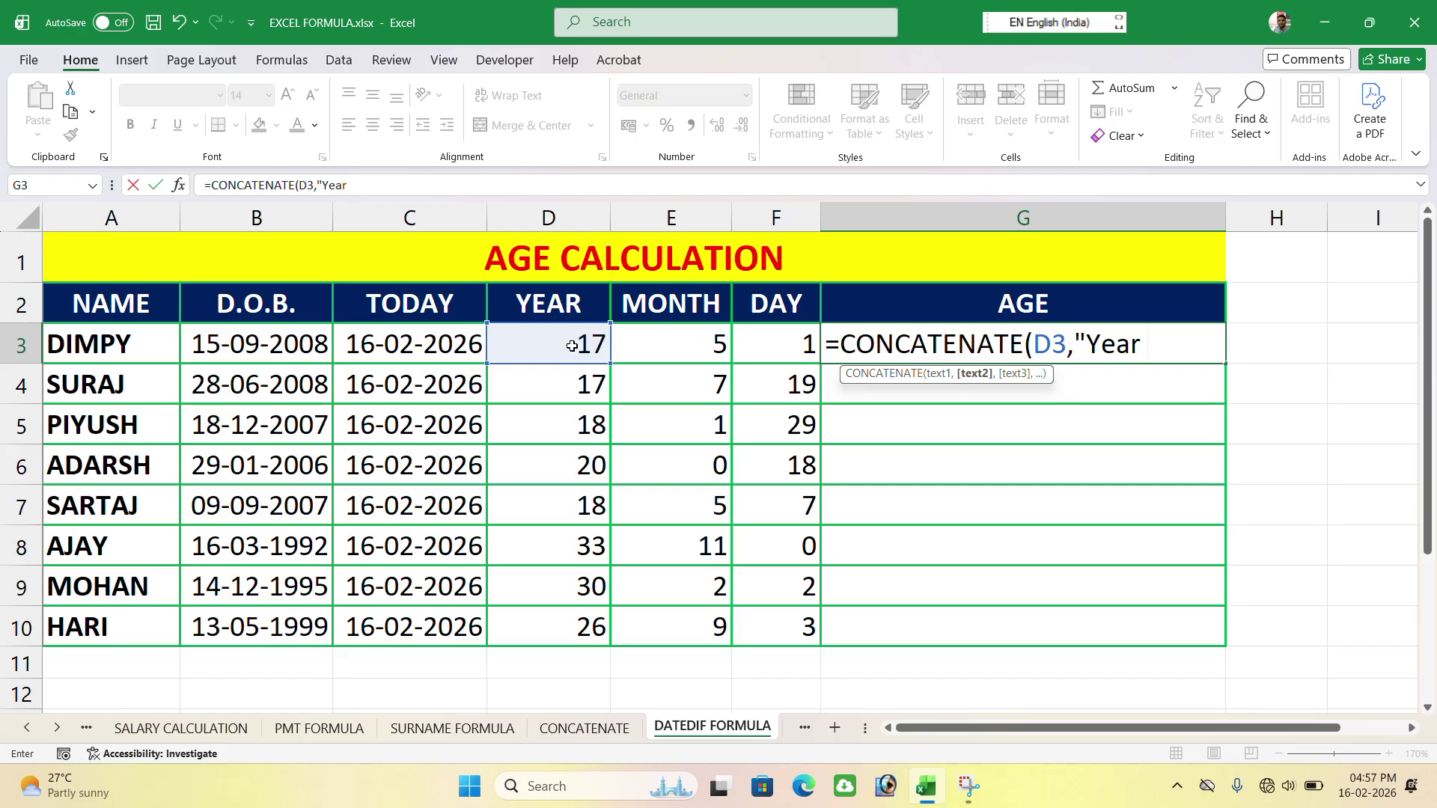
type(" \",")
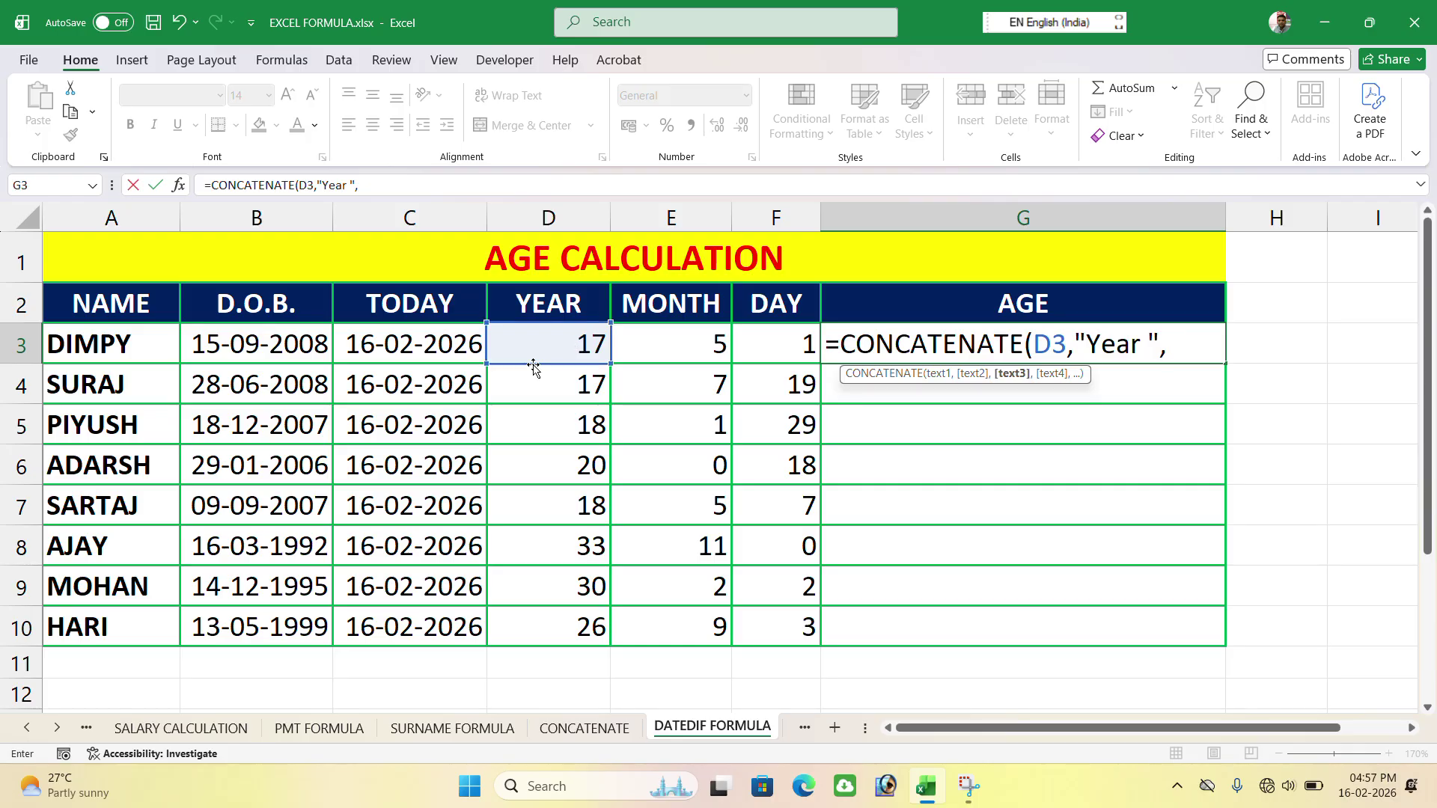
- Complete G3's formula with E3, "Month ", F3 and "Day" as =CONCATENATE(D3,"Year ",E3,"Month ",F3,"Day")
left_click(679, 342)
type(",\"M")
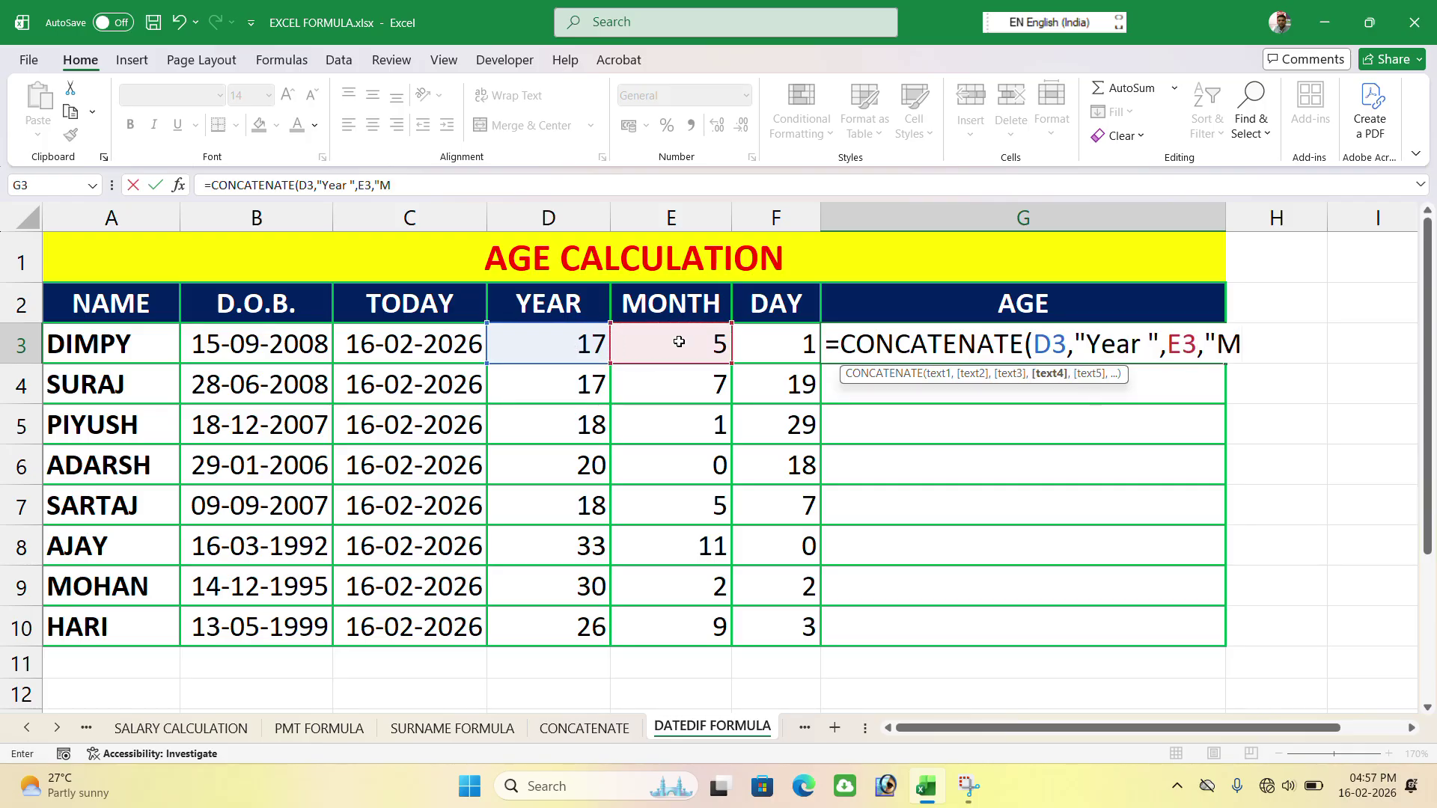
type("onth \",")
left_click(788, 343)
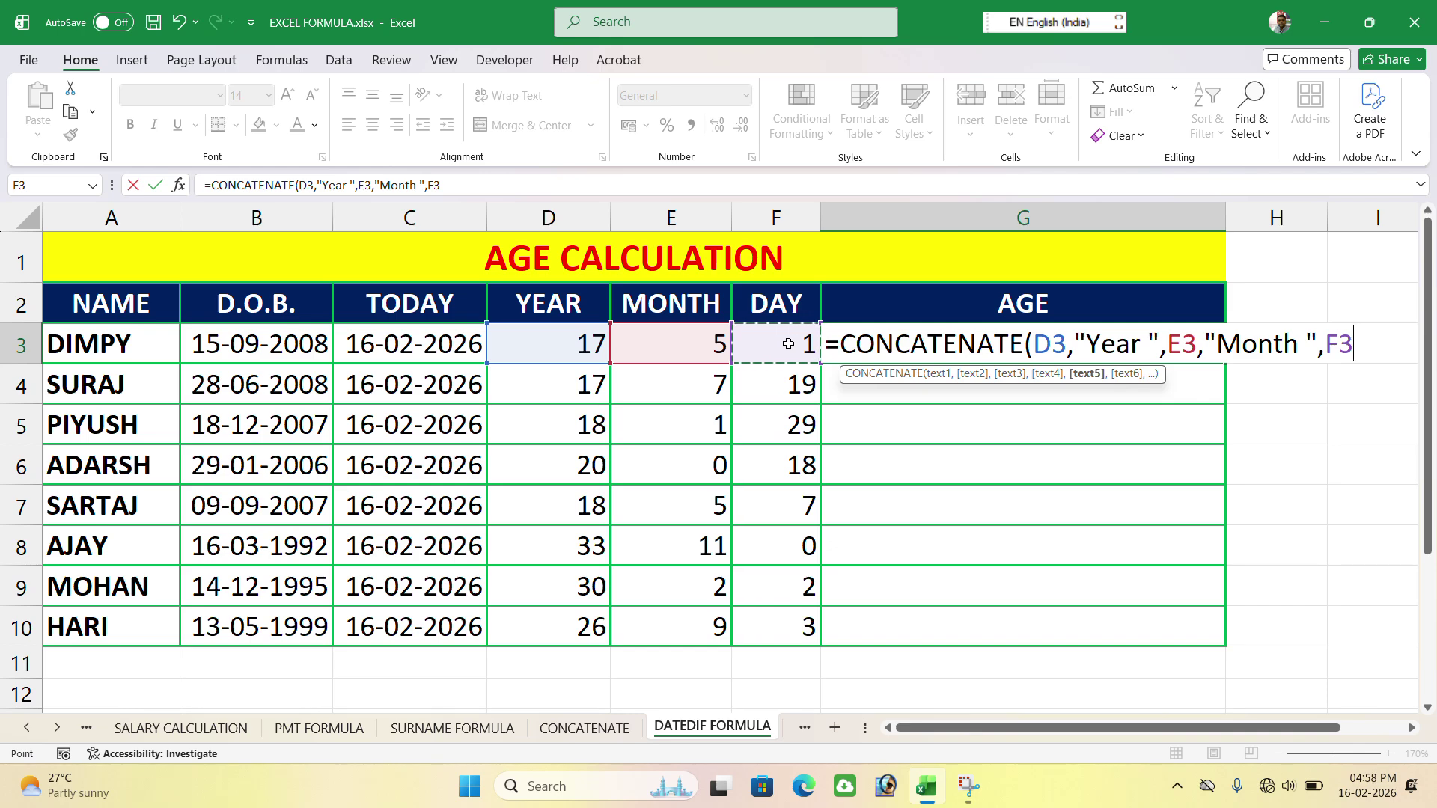
type(",")
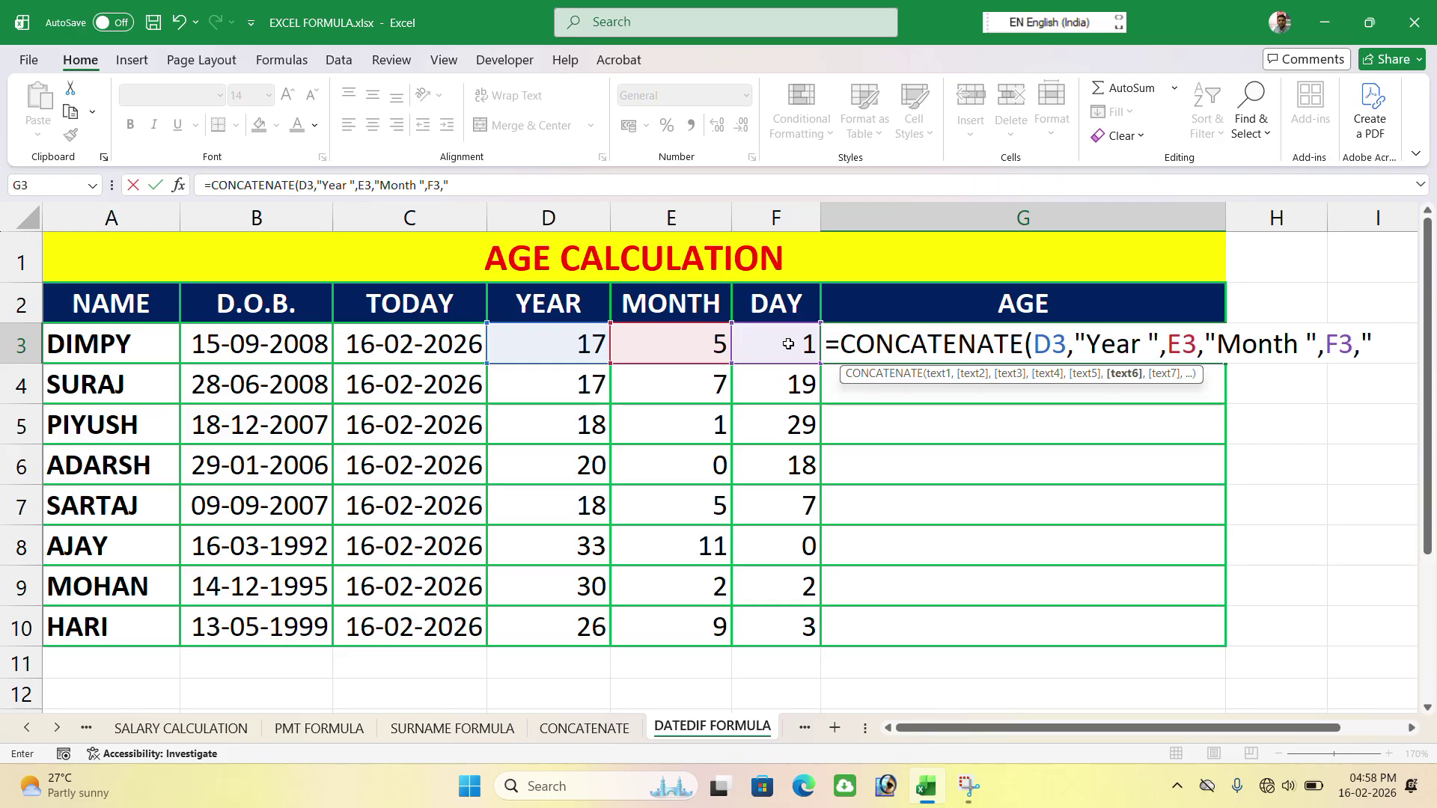
type("\"Day\"")
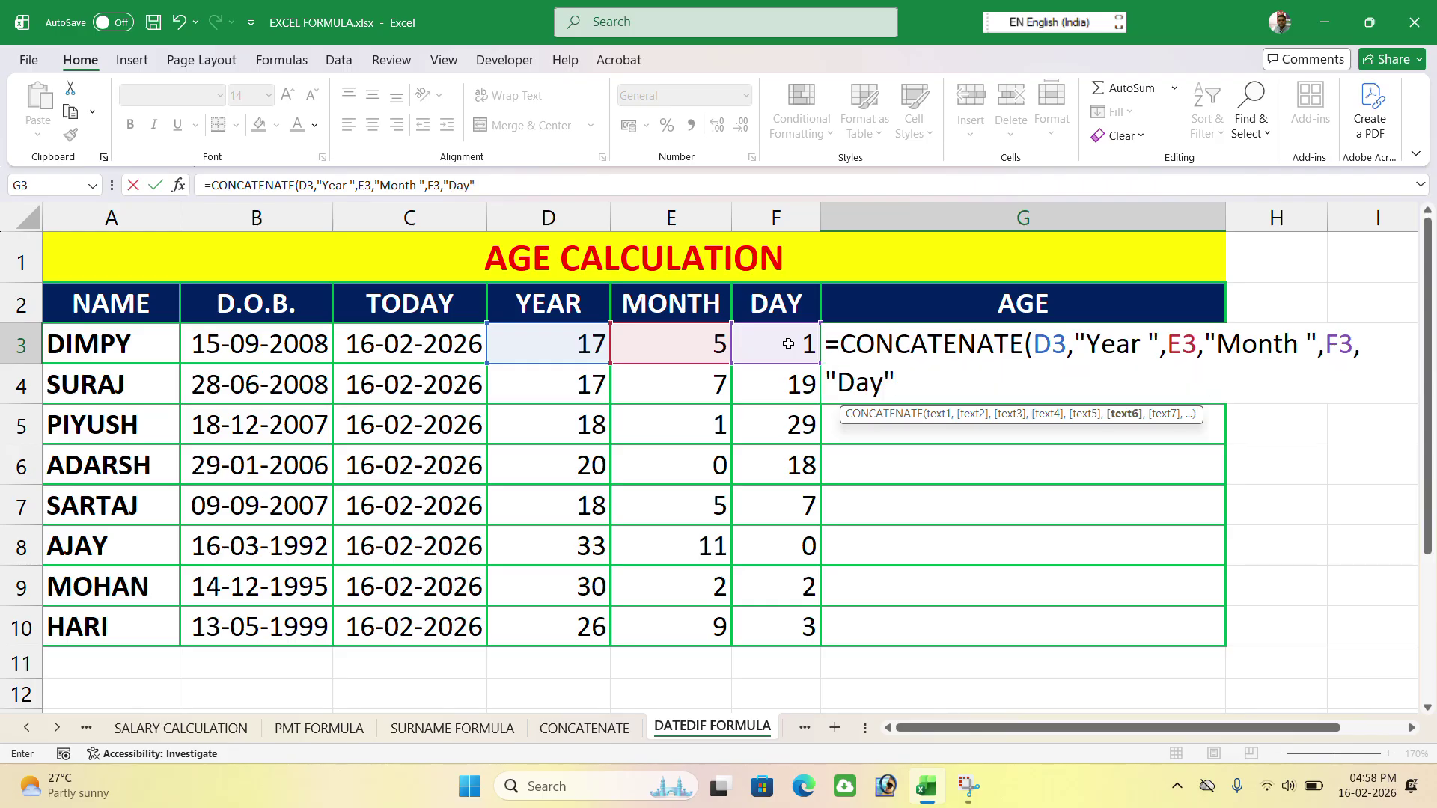
type(")")
key("Return")
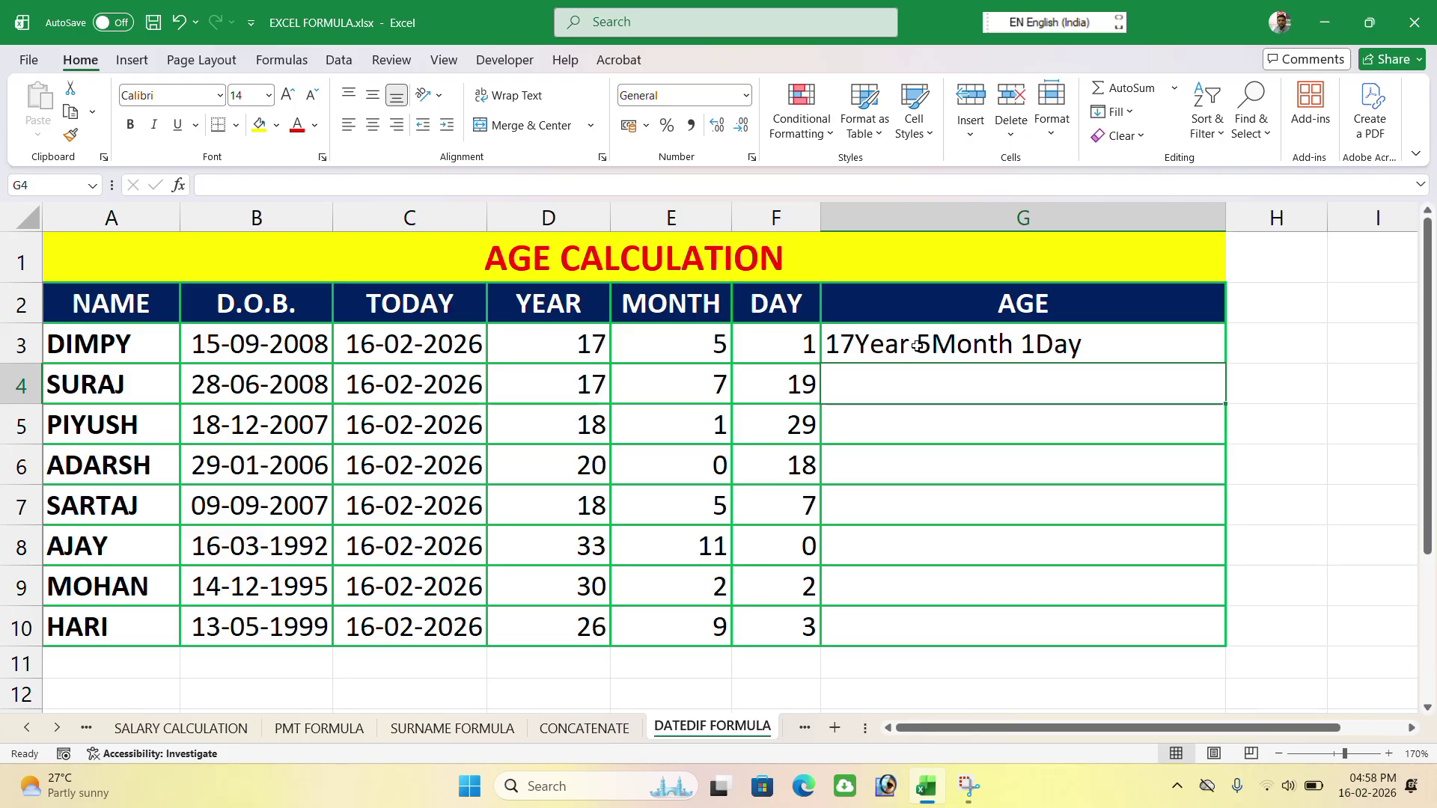
- Copy the age formula from G3 down through G10 and narrow column G to fit the text more closely
left_click(1095, 348)
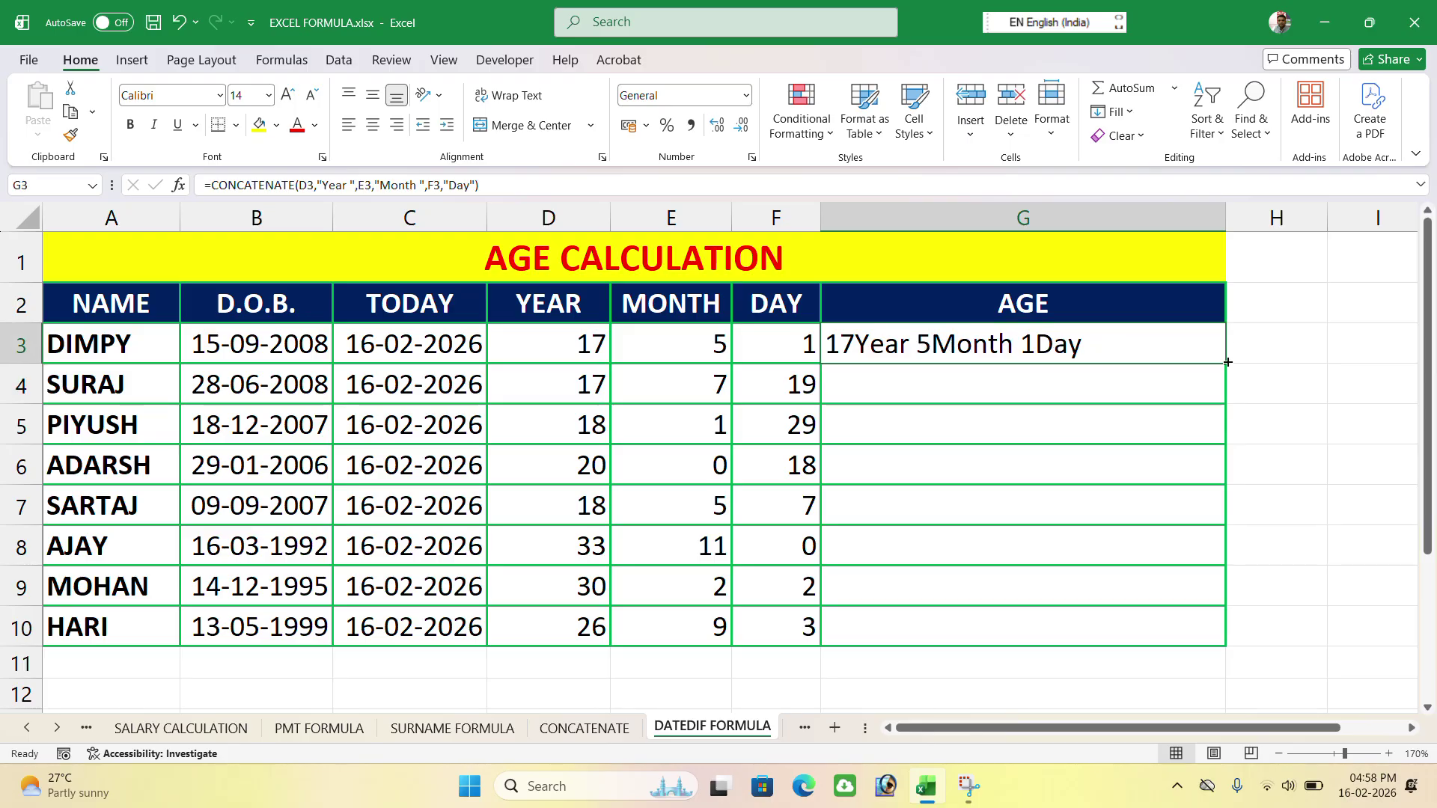
left_click_drag(1227, 362, 1221, 632)
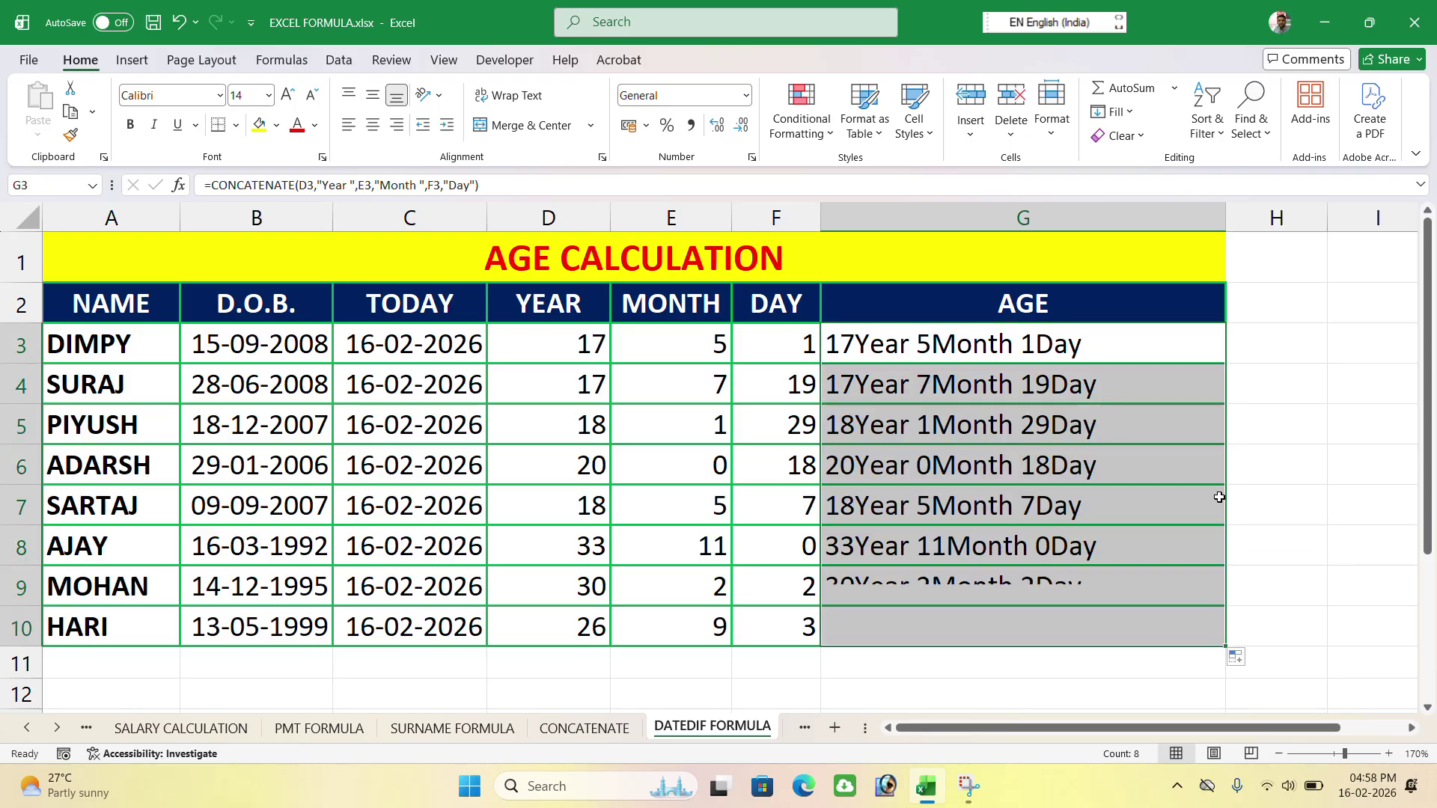
left_click_drag(1225, 217, 1144, 256)
left_click(1111, 377)
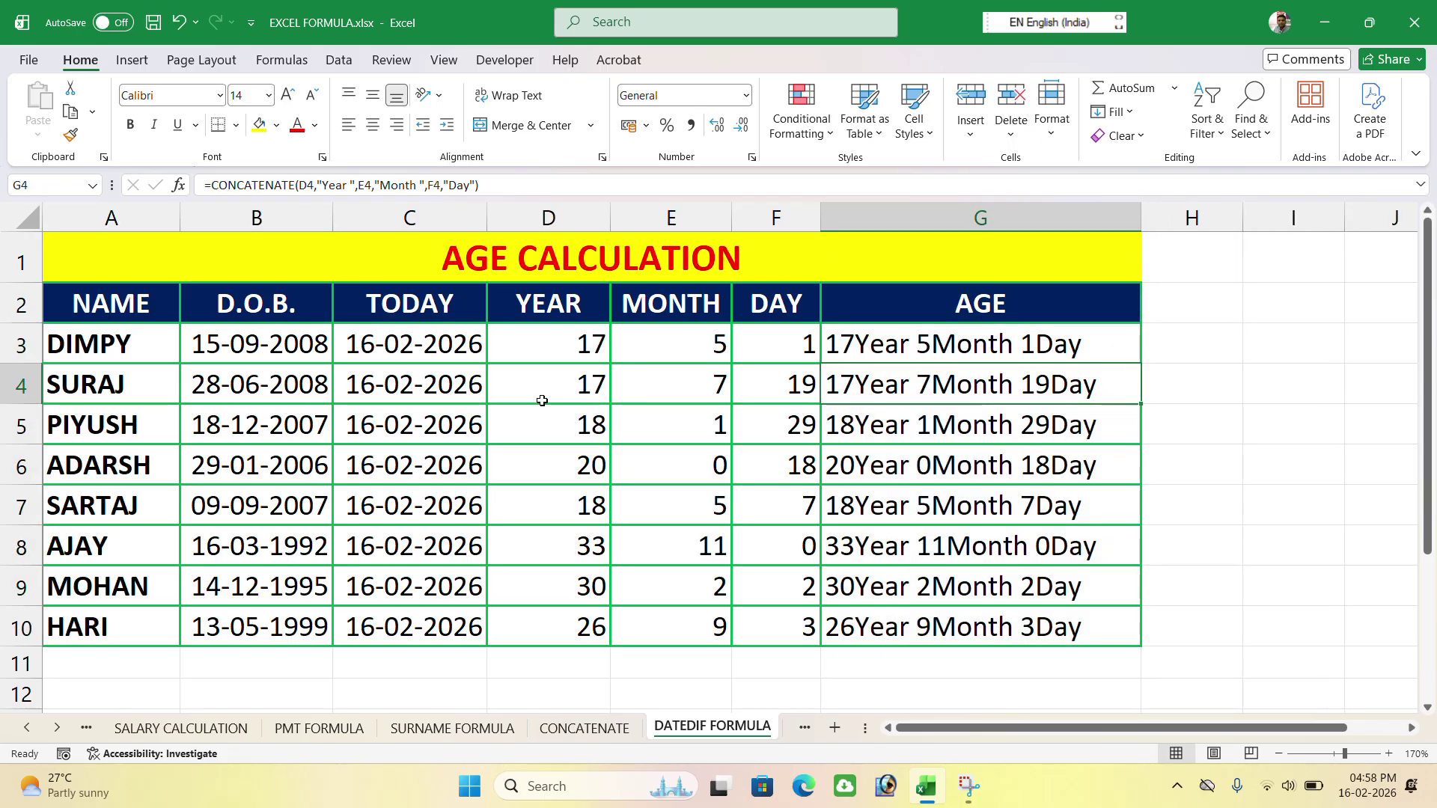